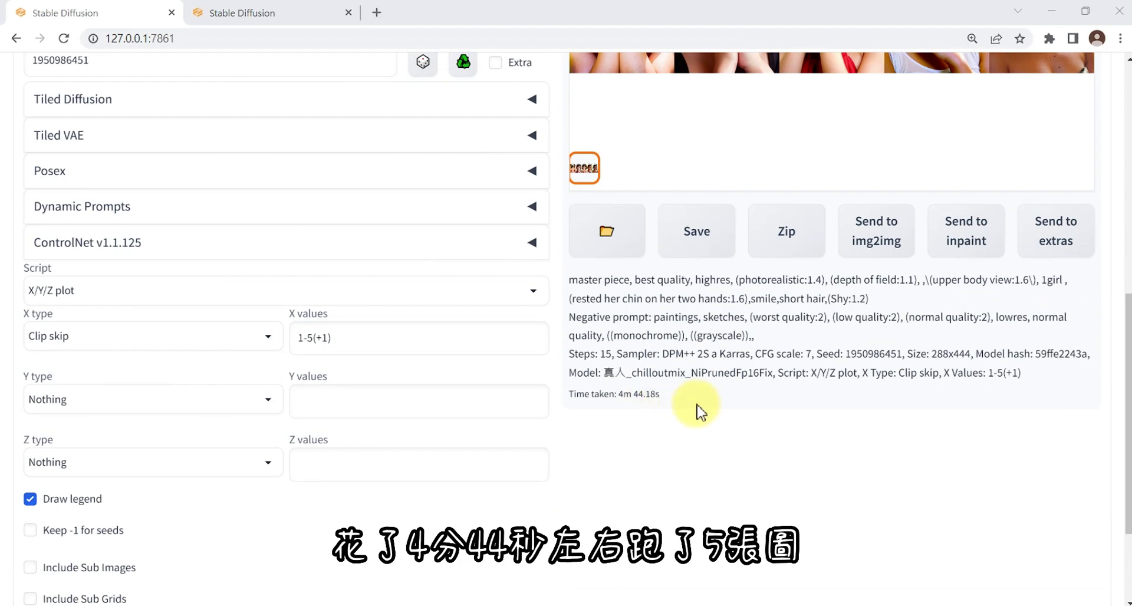
Step: Compare the time taken by the five-image clip skip plot in the 127.0.0.1:7861 and 127.0.0.1:7860 instances
key(ctrl+Tab)
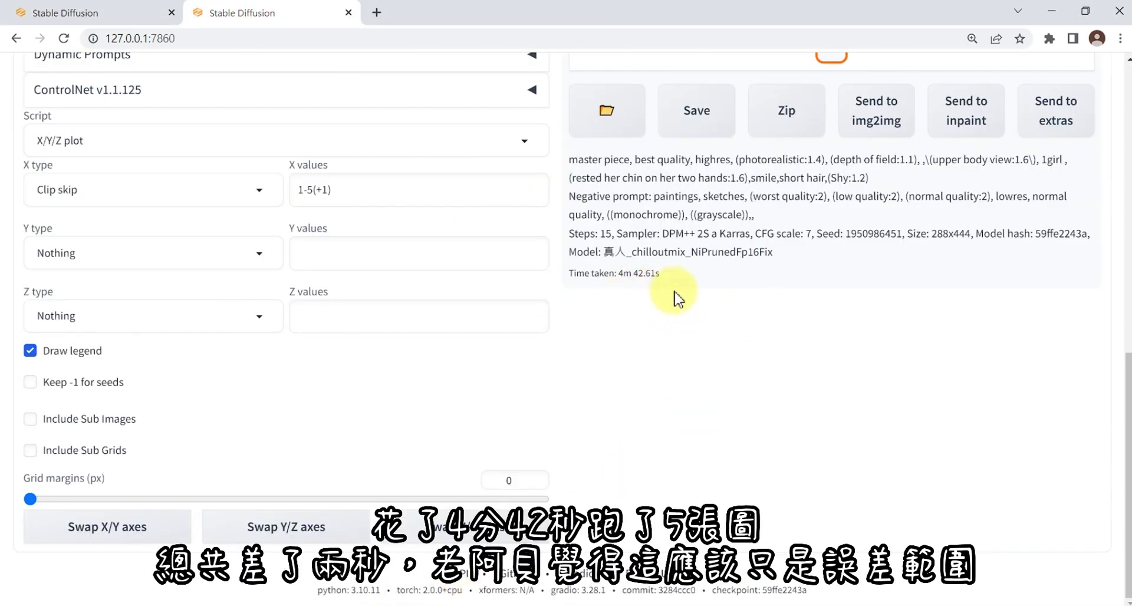
click(138, 21)
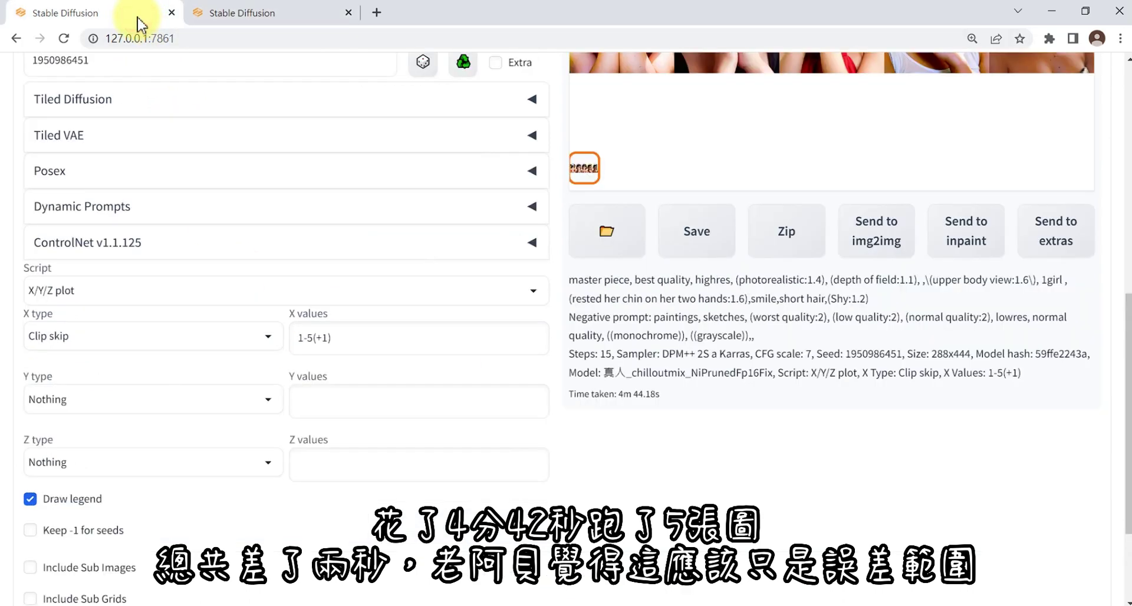
click(271, 13)
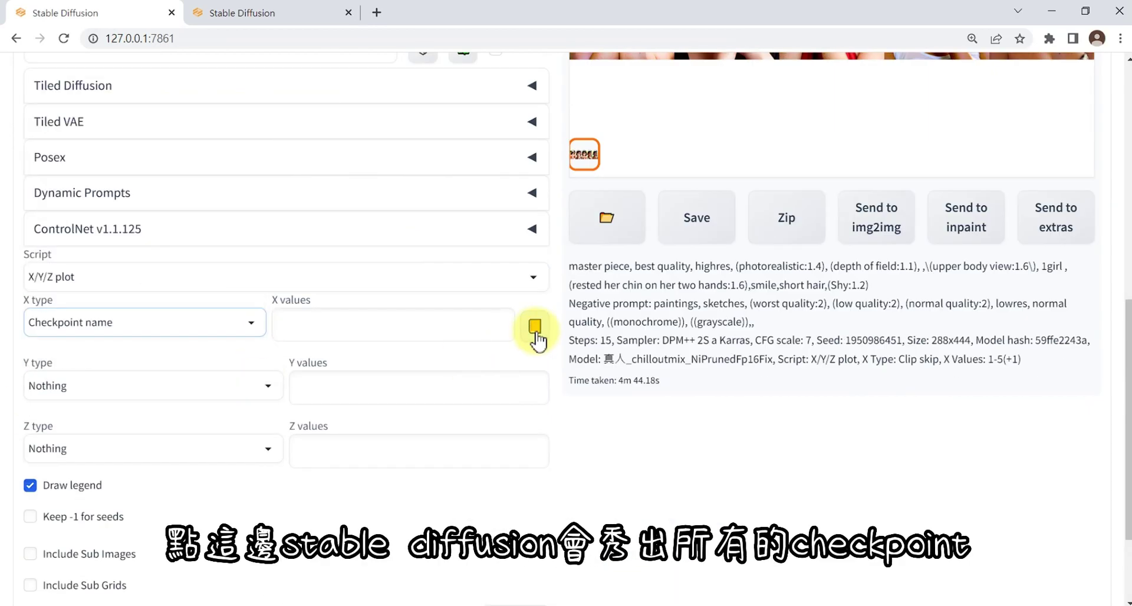
Step: Fill the X values with all checkpoint names in the 7861 instance, and delete the uberRealisticPornMerge_urpmv13 entry from the list
click(536, 330)
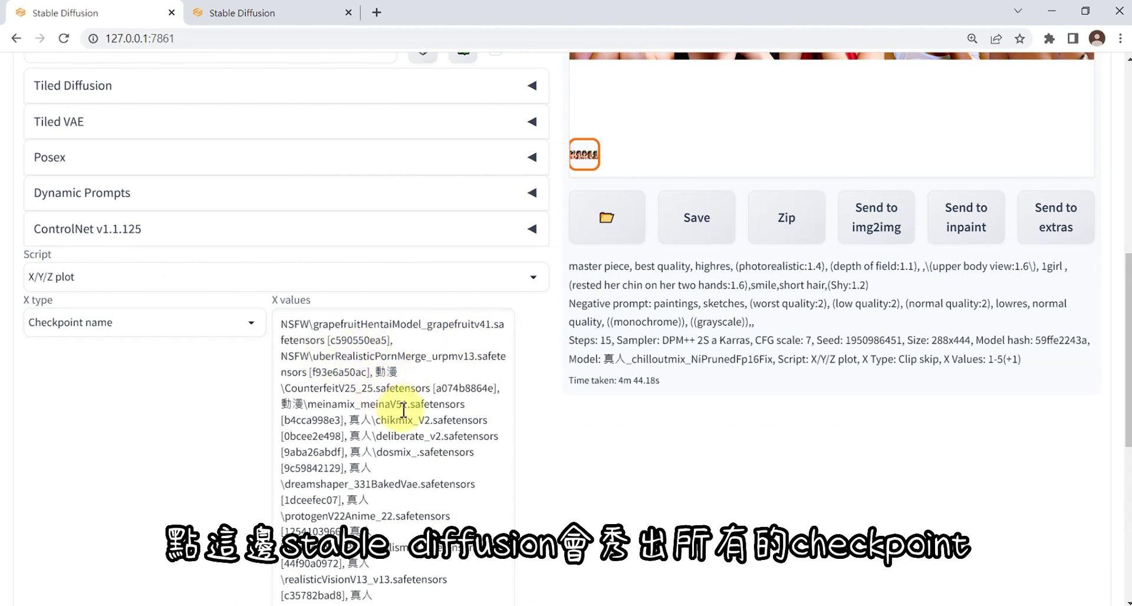
drag(372, 372, 308, 361)
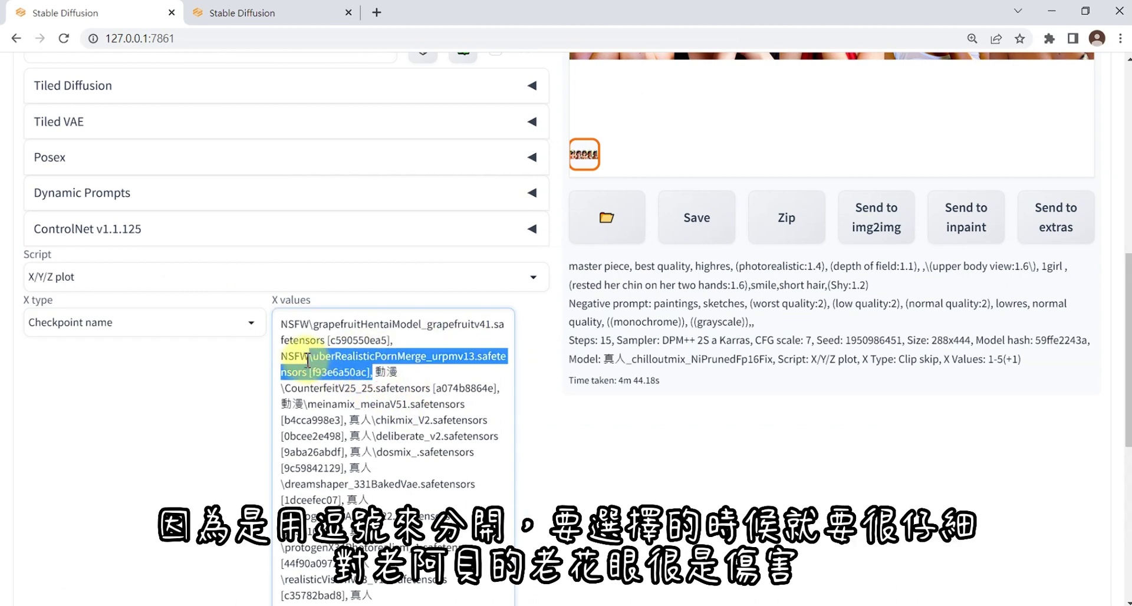
key(BackSpace)
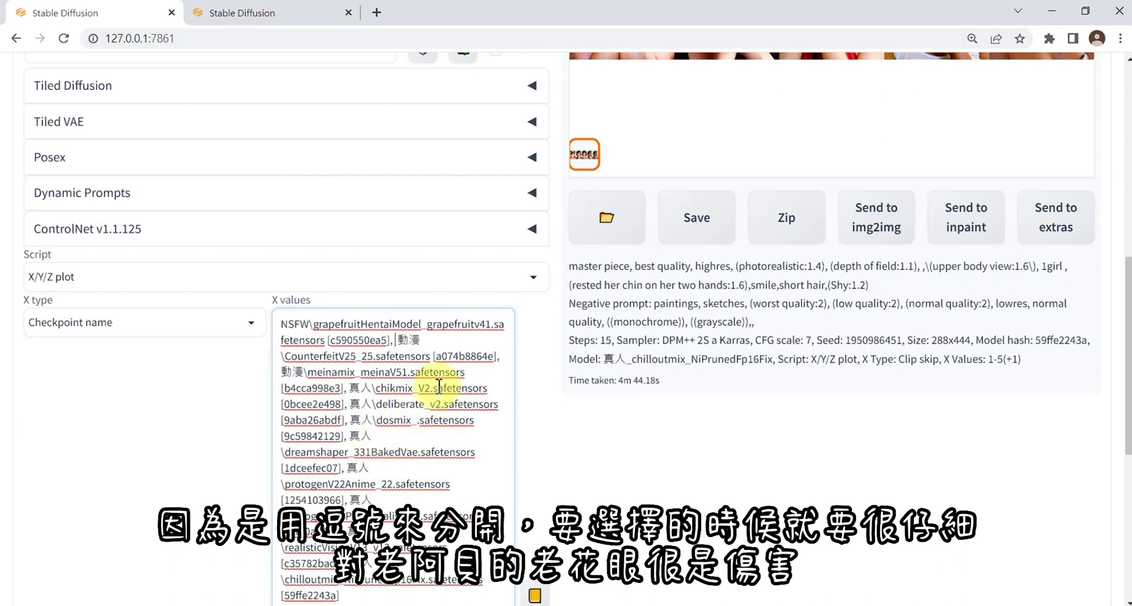
Step: Switch to the 127.0.0.1:7860 instance and set the X type of the X/Y/Z plot script to Checkpoint name
click(265, 15)
scroll(379, 273, down, 1)
click(518, 400)
click(142, 354)
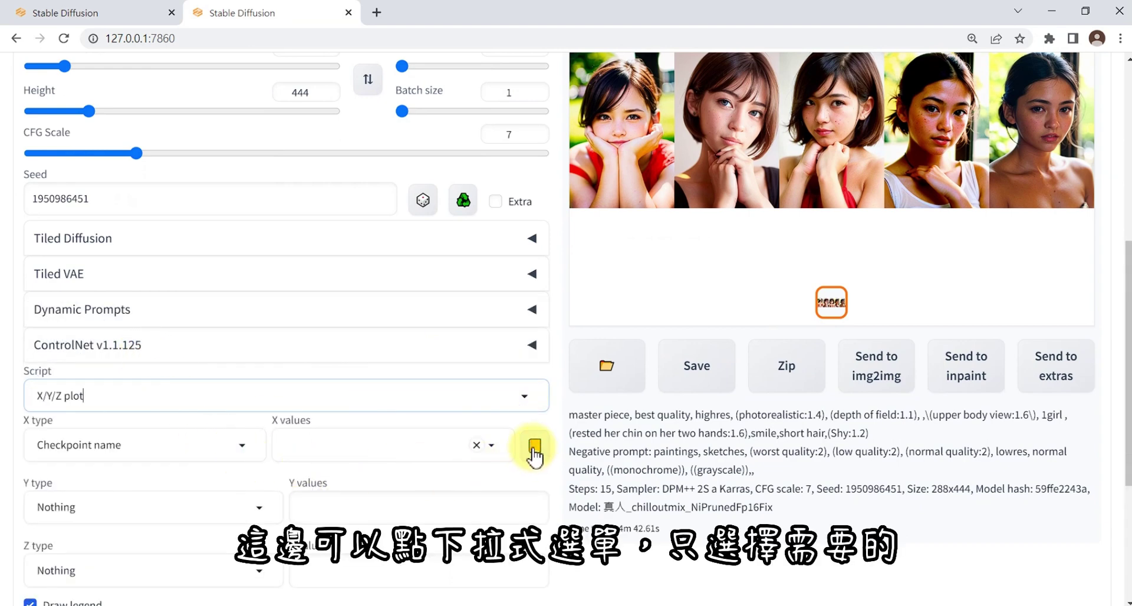
Step: Add the dosmix_ and protogenX34Photorealism_1 checkpoints to the X values, and remove both entries again
click(492, 447)
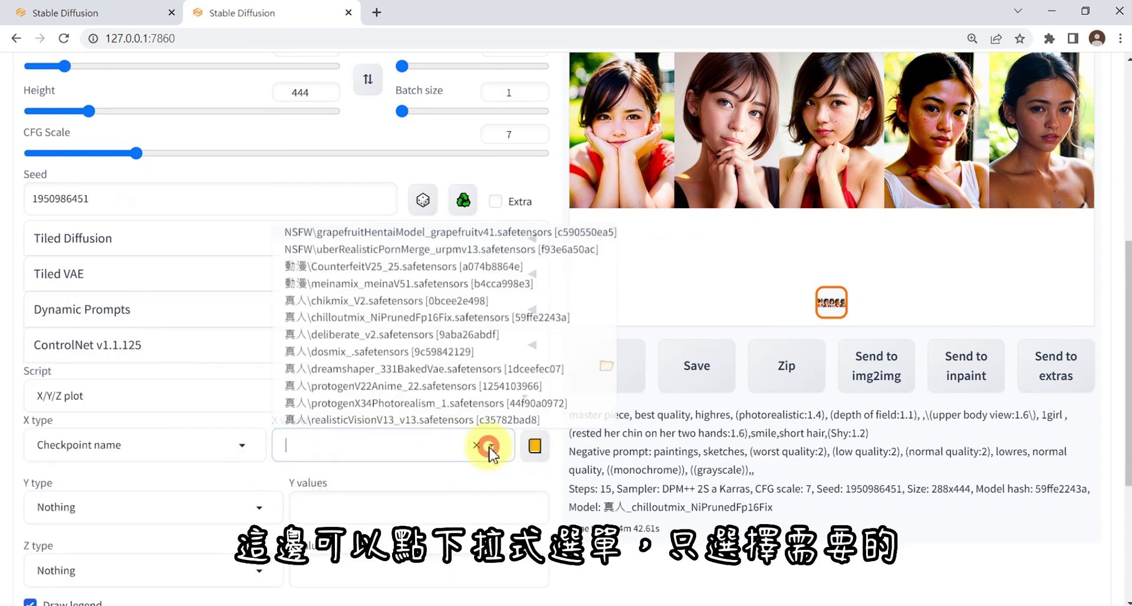
click(389, 351)
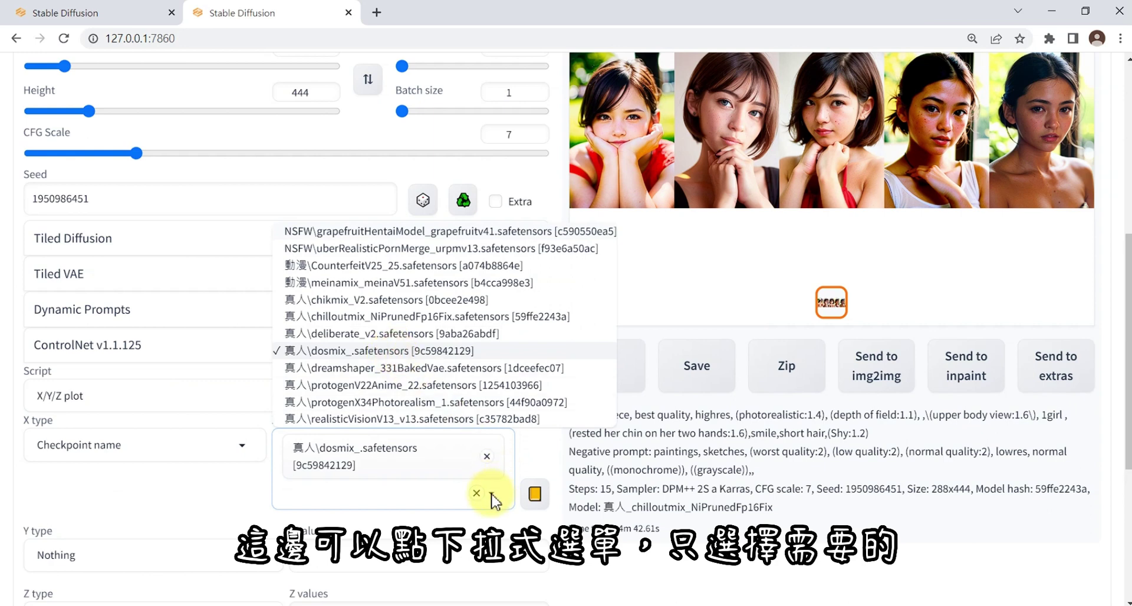
click(419, 402)
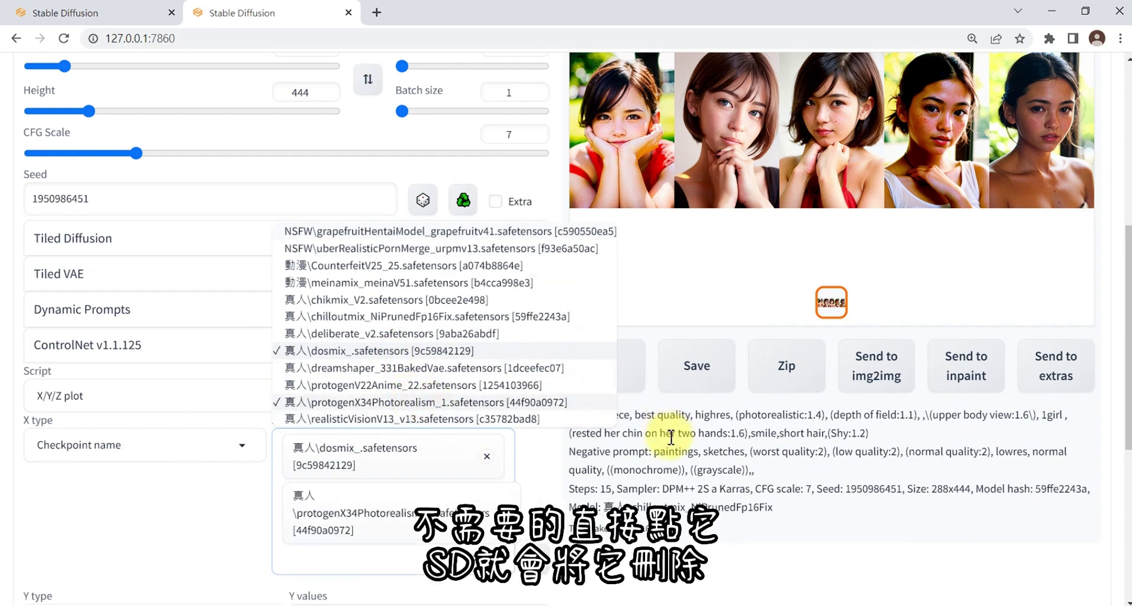
click(405, 457)
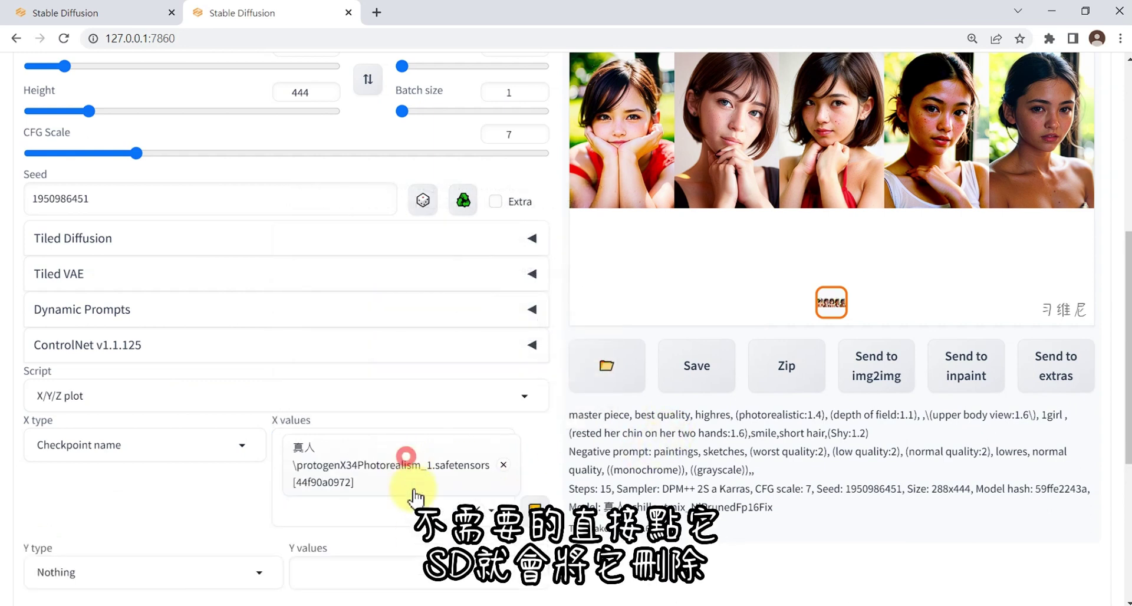
click(388, 479)
Step: Fill the X values with all checkpoints, and remove chilloutmix_NiPrunedFp16Fix, dosmix_, protogenV22Anime_22, meinamix_meinaV51, CounterfeitV25_25 and uberRealisticPornMerge_urpmv13
click(533, 445)
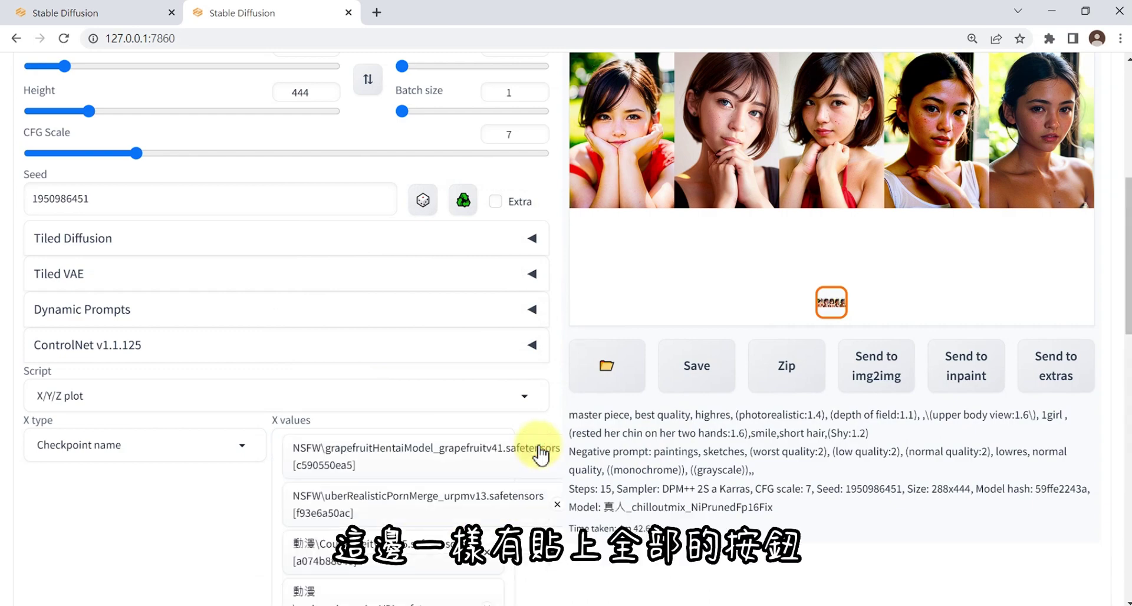
scroll(584, 428, down, 6)
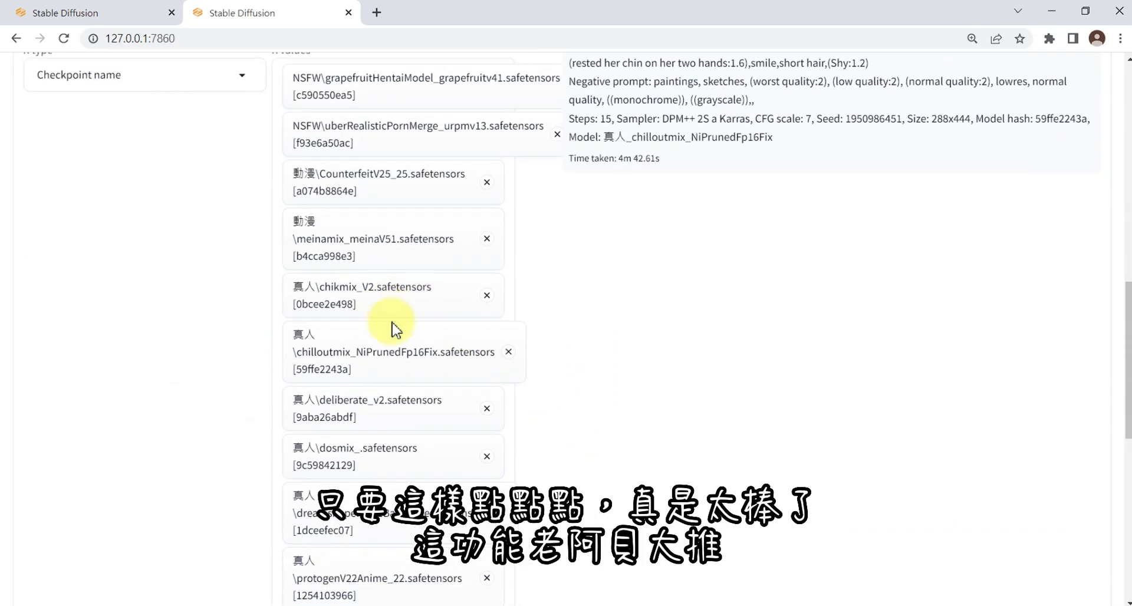
click(358, 349)
click(375, 402)
click(388, 474)
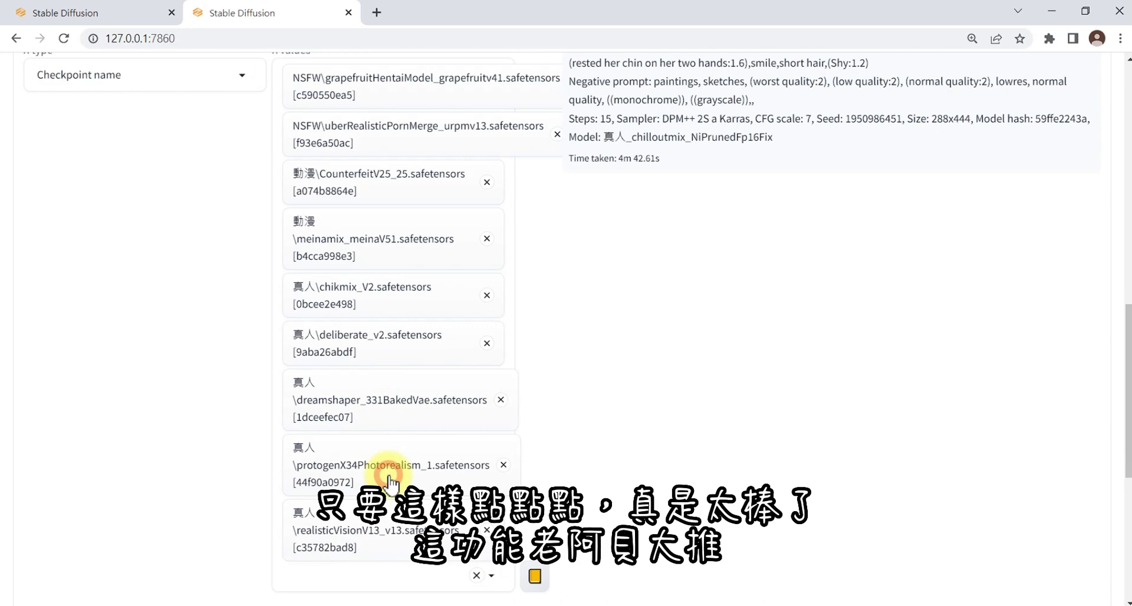
click(363, 247)
click(378, 180)
click(389, 140)
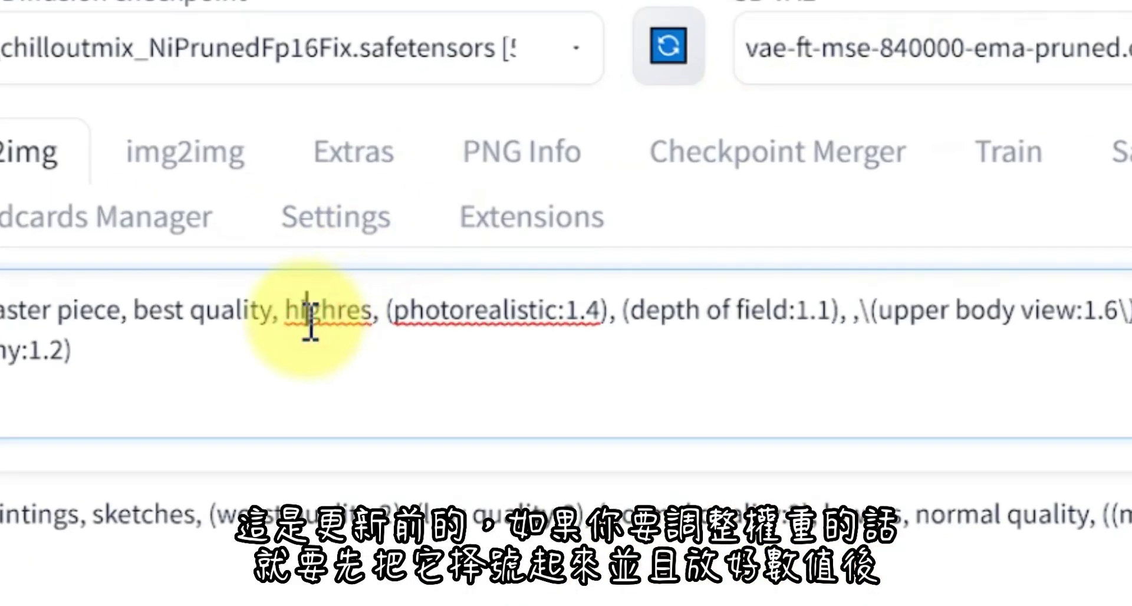
Step: Write the highres keyword in the 7861 instance's prompt as (highres:1), and raise its weight to 1.1
text(()
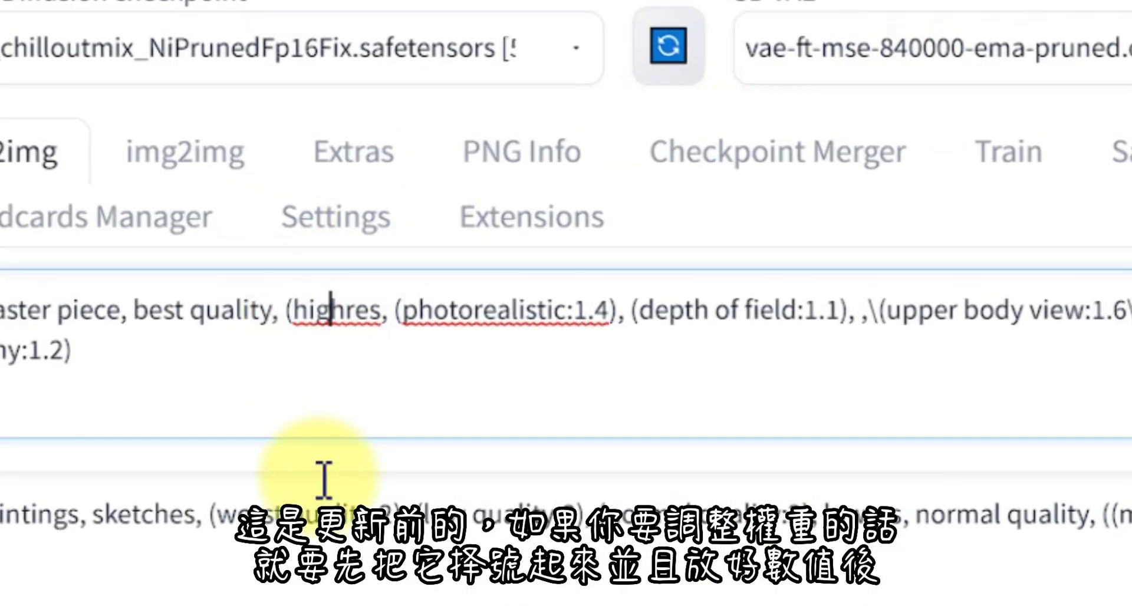
text(:1))
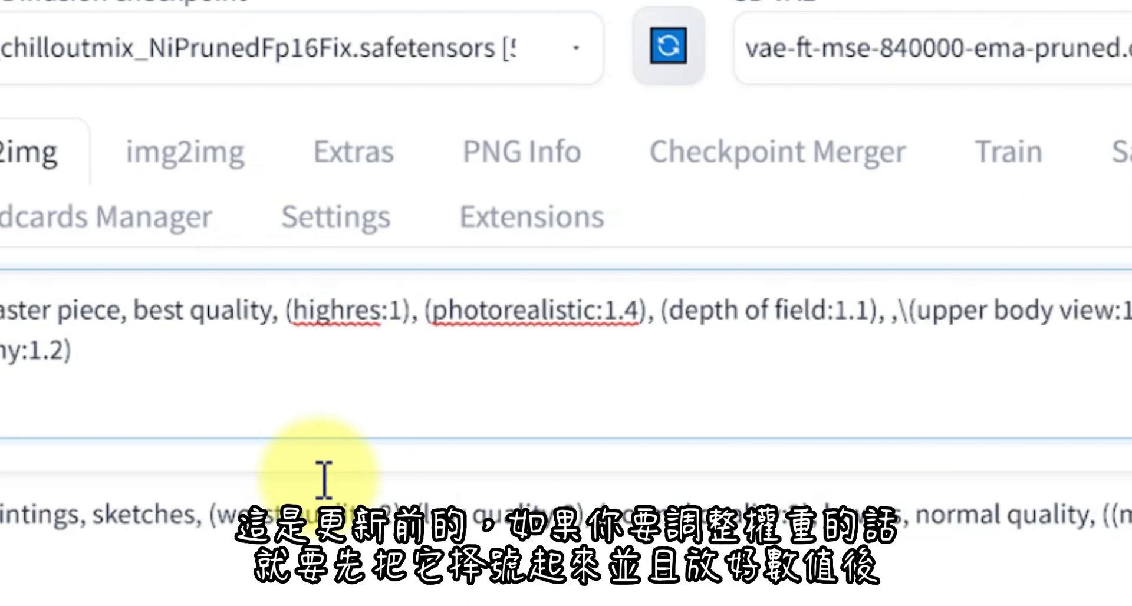
click(324, 307)
key(ctrl+Up)
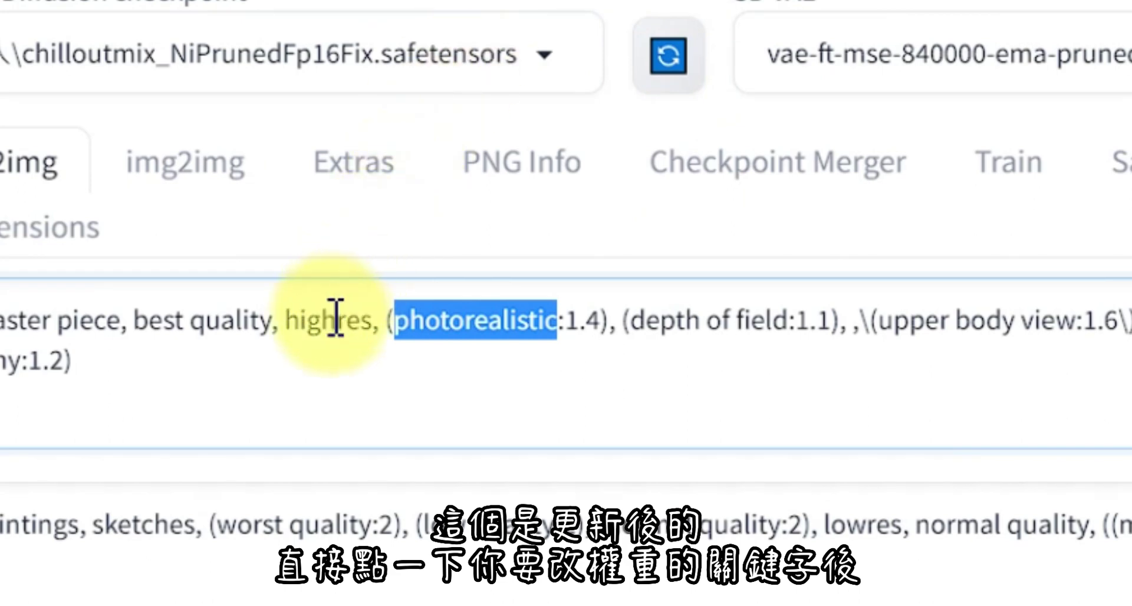
Step: Adjust the weight of the unbracketed highres keyword up and down in the 7860 instance's prompt, ending at 1.5
click(332, 320)
key(ctrl+Up)
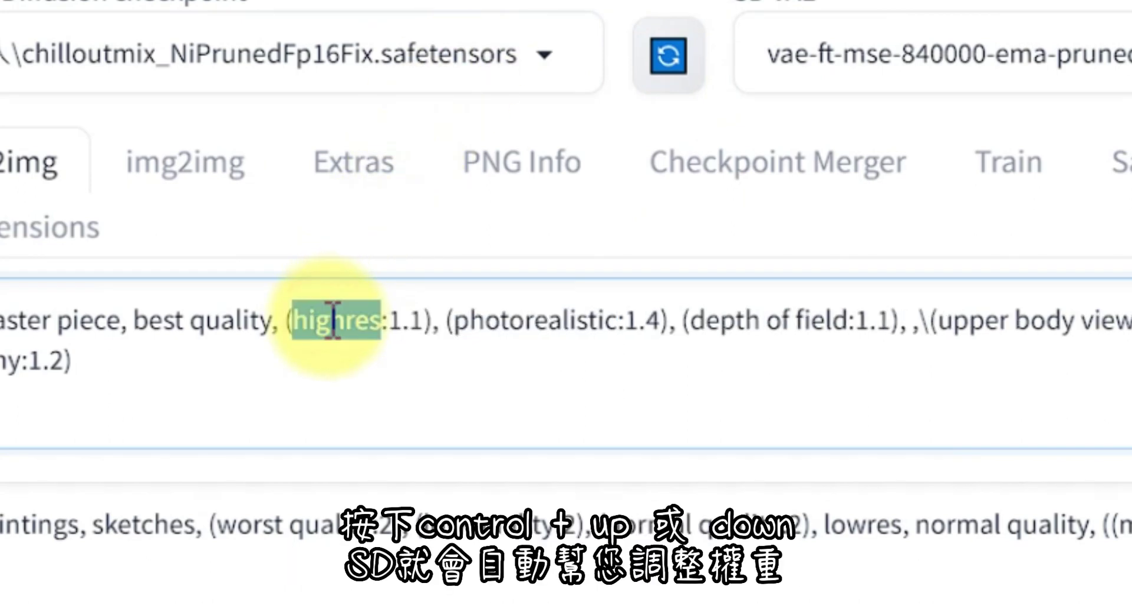
key(ctrl+Down)
key(ctrl+Up)
key(ctrl+Up)
key(ctrl+Down)
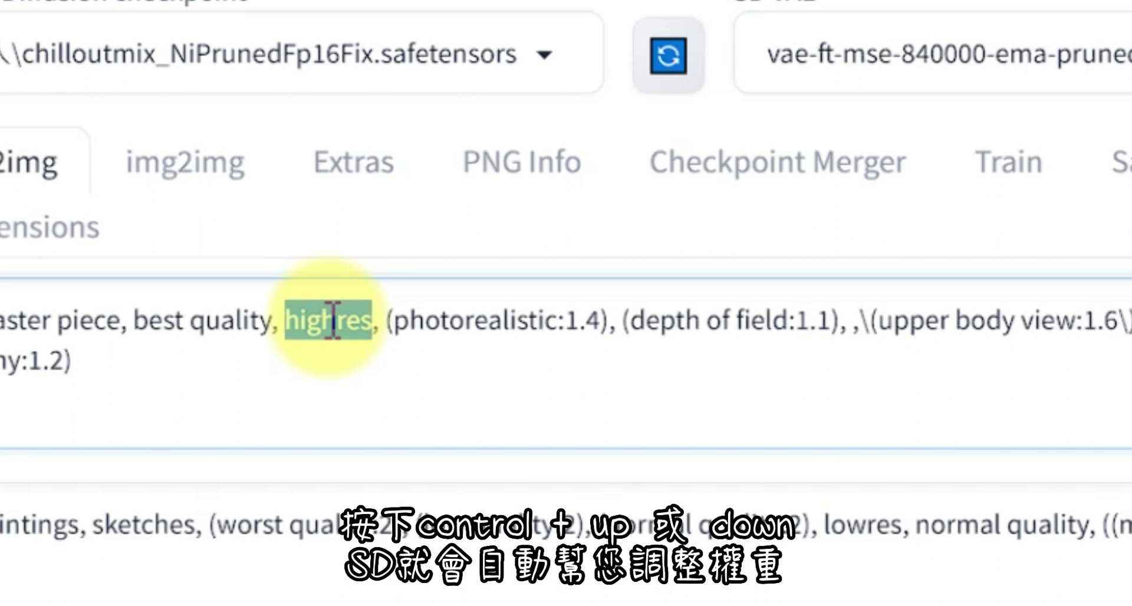
key(ctrl+Up)
key(ctrl+Up)
key(ctrl+Up)
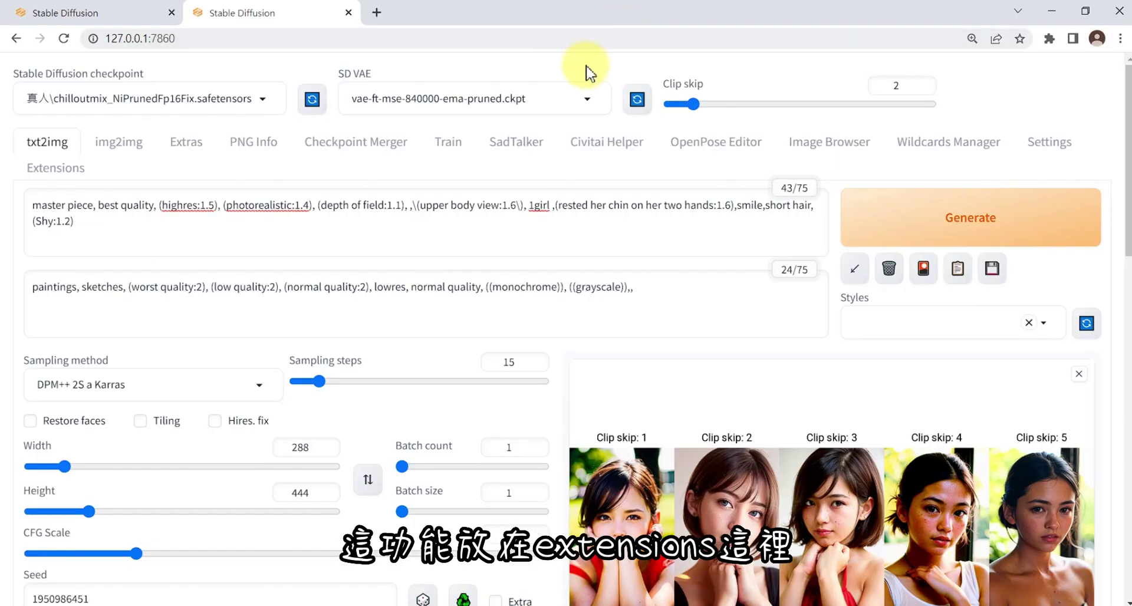
Step: Compare the extension management pages of the 7860 and 7861 instances, and return to the 7860 instance
click(56, 171)
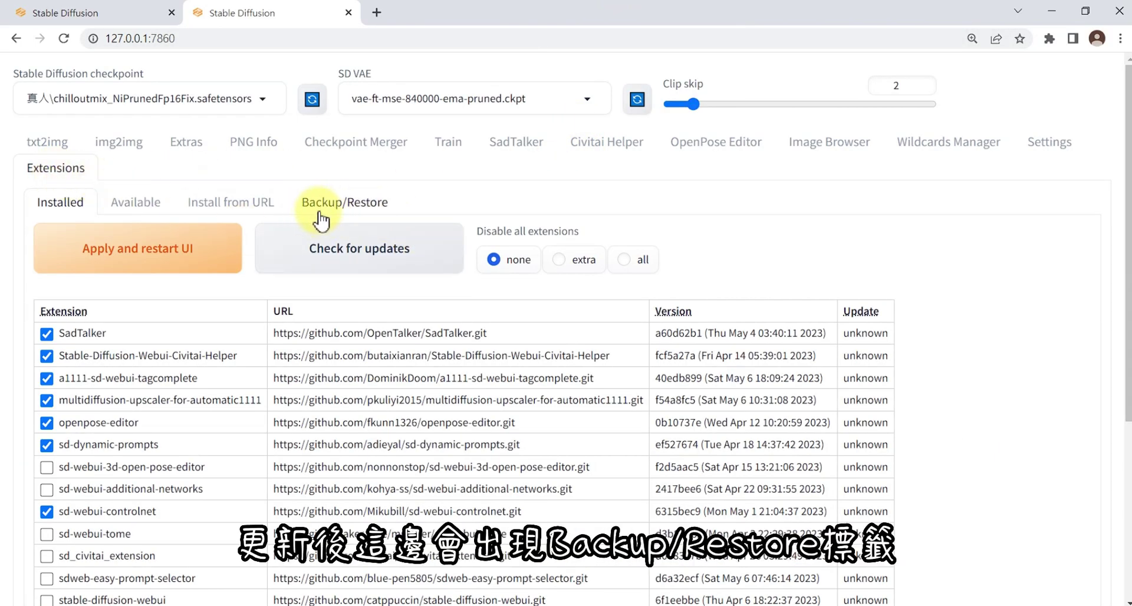
click(106, 12)
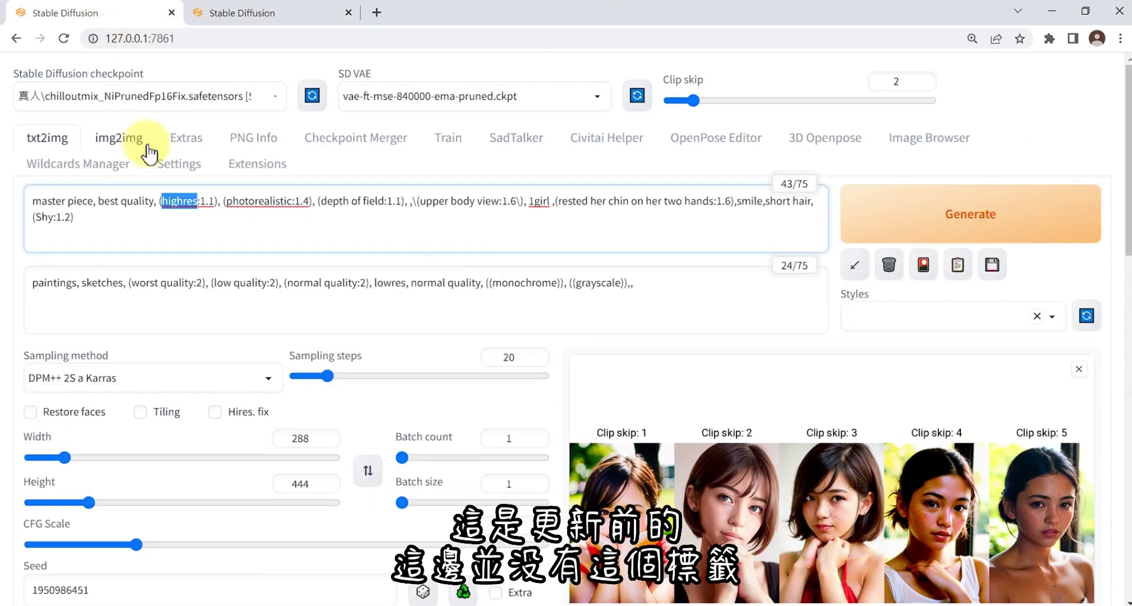
click(259, 168)
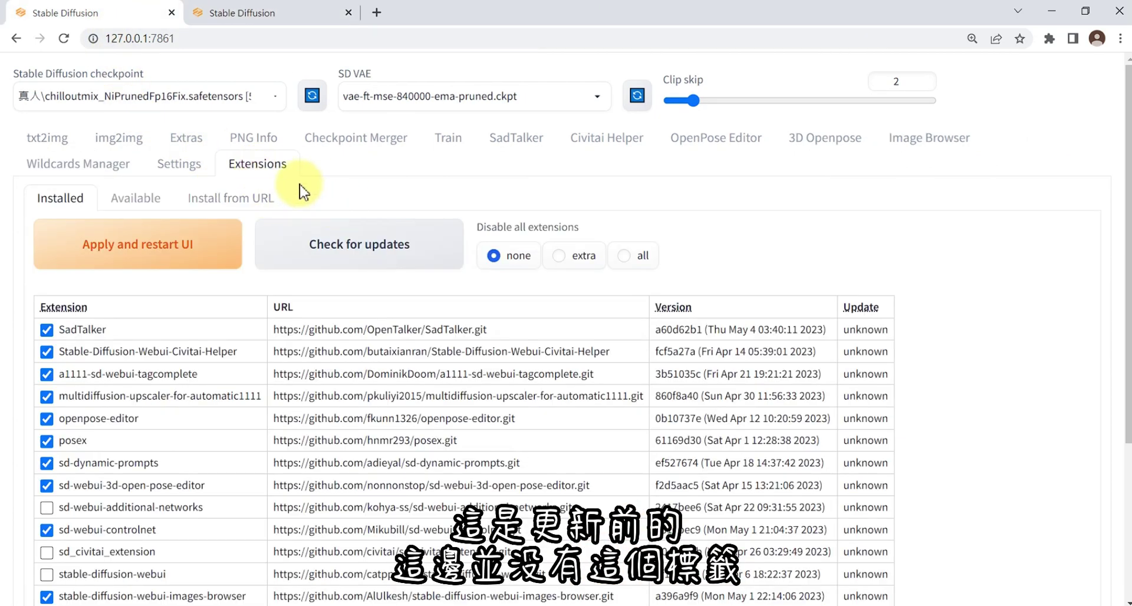
click(260, 14)
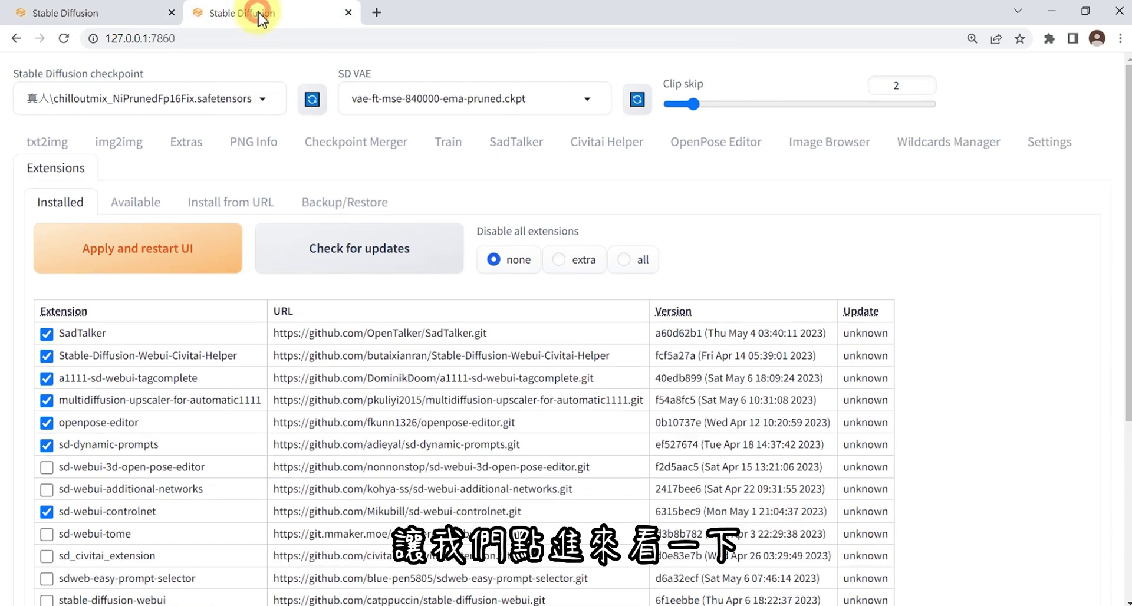
Step: Open the Backup/Restore page for extensions and look through the list of saved configs
click(351, 214)
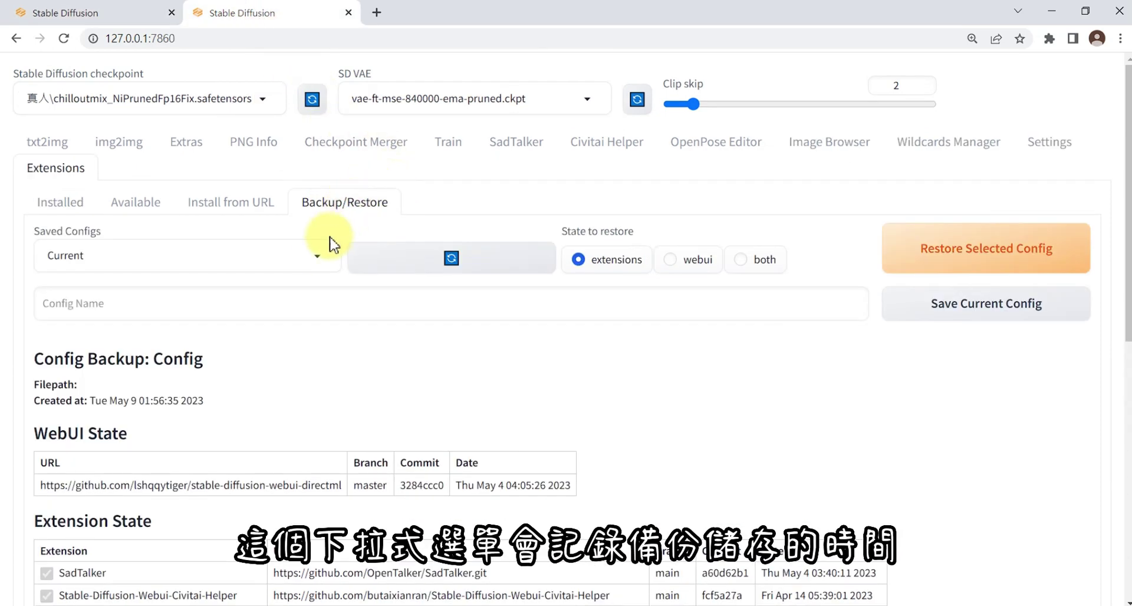
click(319, 257)
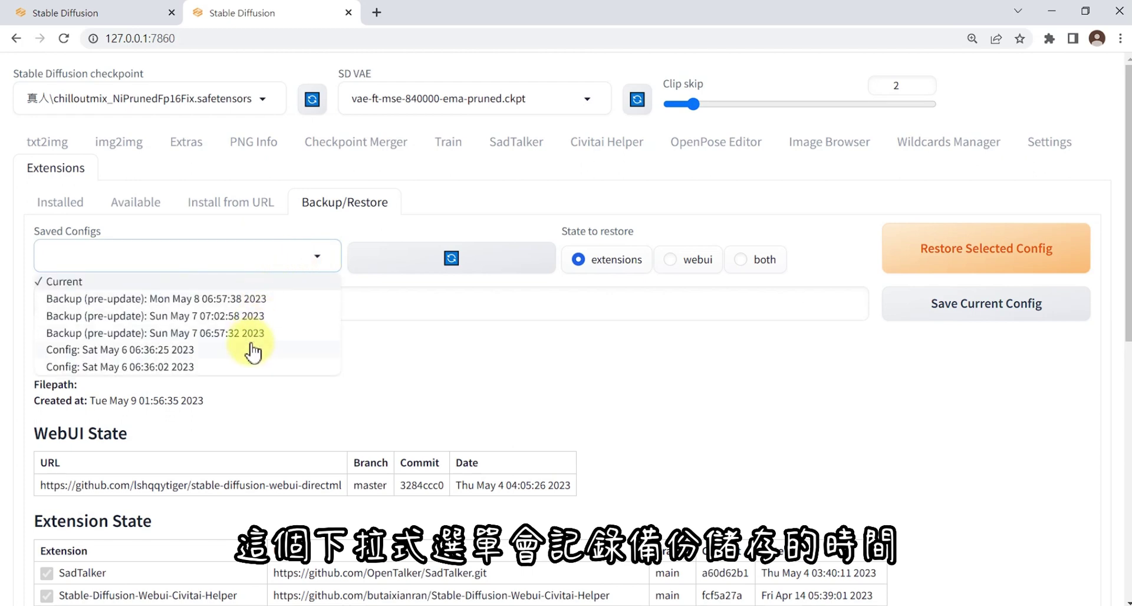
key(Escape)
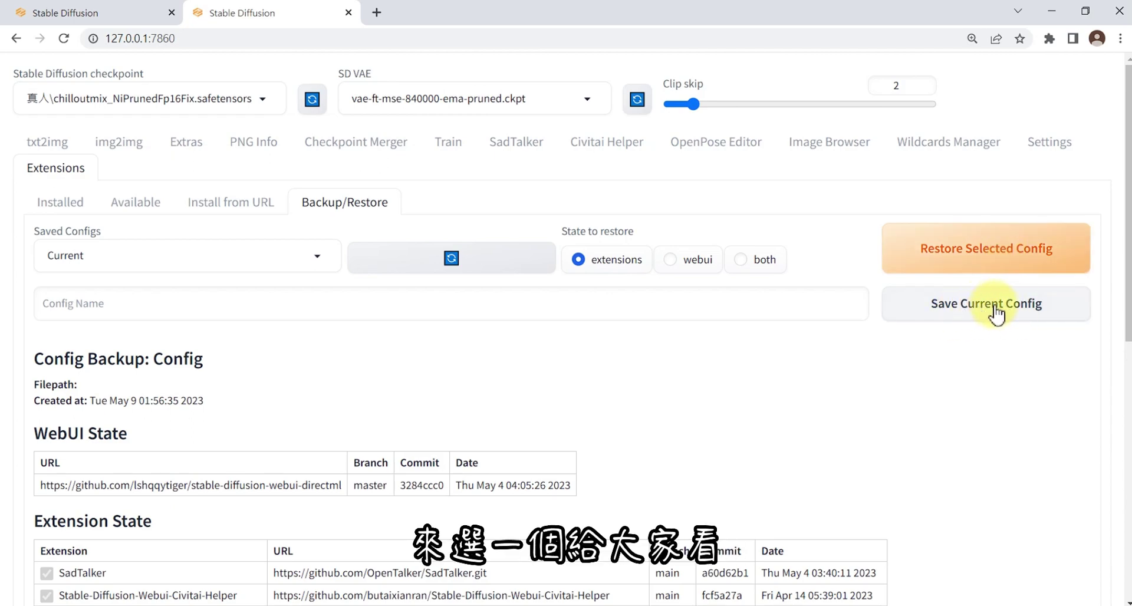
Step: Select the saved config "Backup (pre-update): Sun May 7 07:02:58 2023" and review its WebUI and extension states
scroll(424, 360, down, 2)
click(315, 108)
click(183, 165)
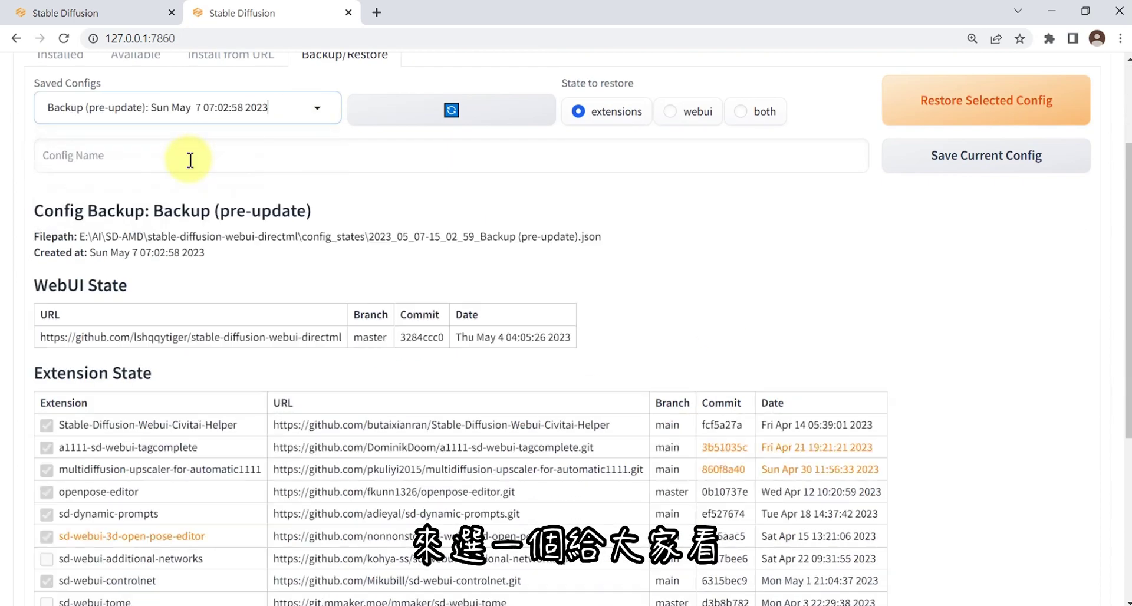
scroll(106, 451, down, 2)
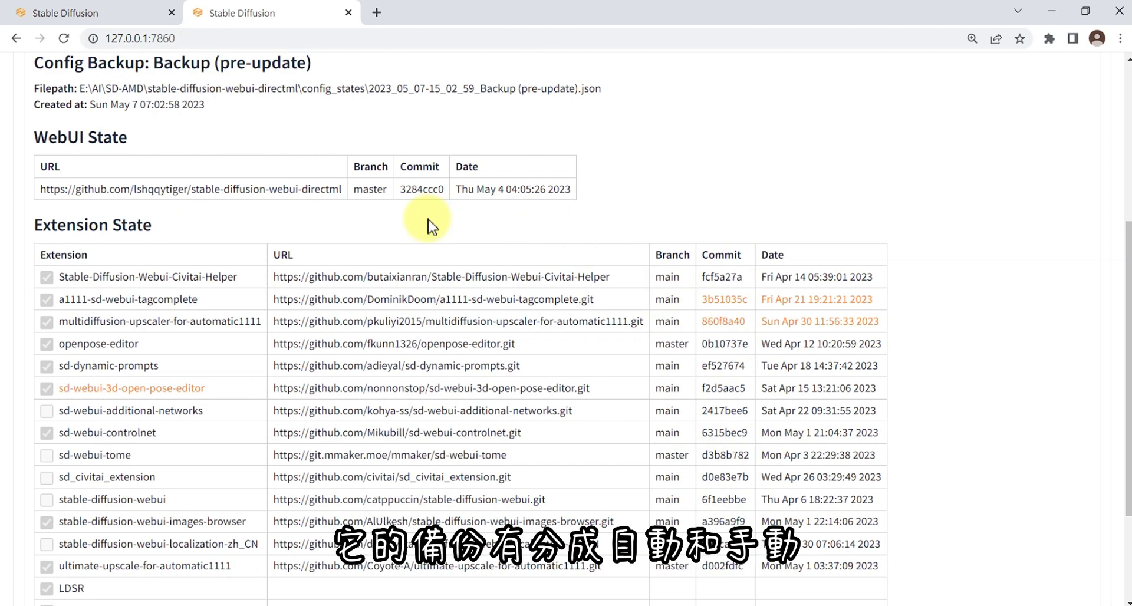
scroll(429, 226, up, 5)
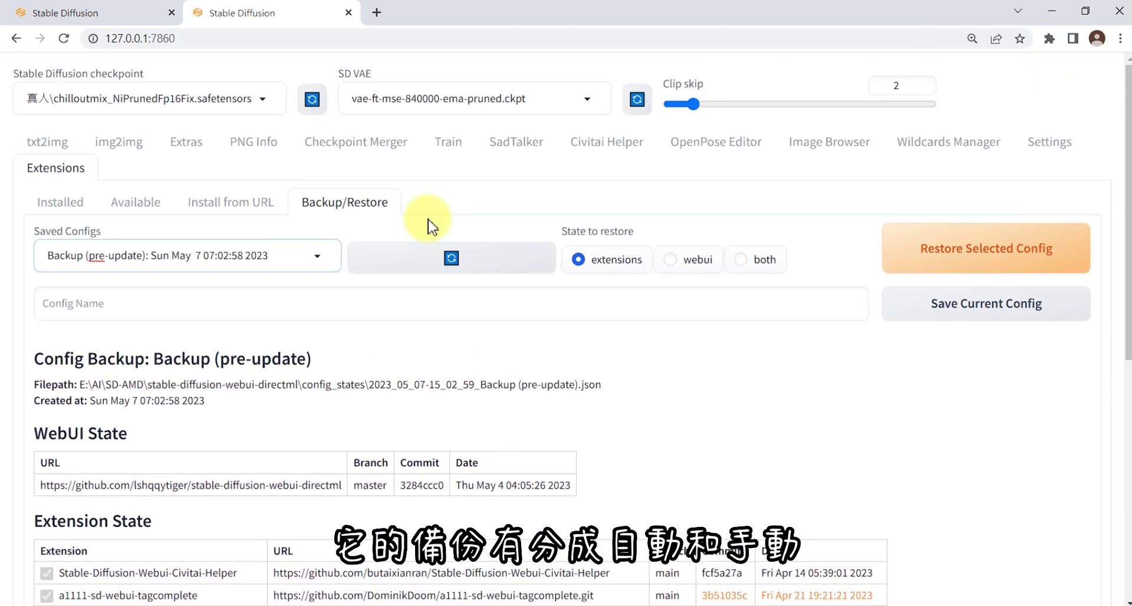
Step: Check the installed extensions for updates, and deselect the updates for sd-webui-controlnet, stable-diffusion-webui-images-browser and ultimate-upscale-for-automatic1111
click(66, 209)
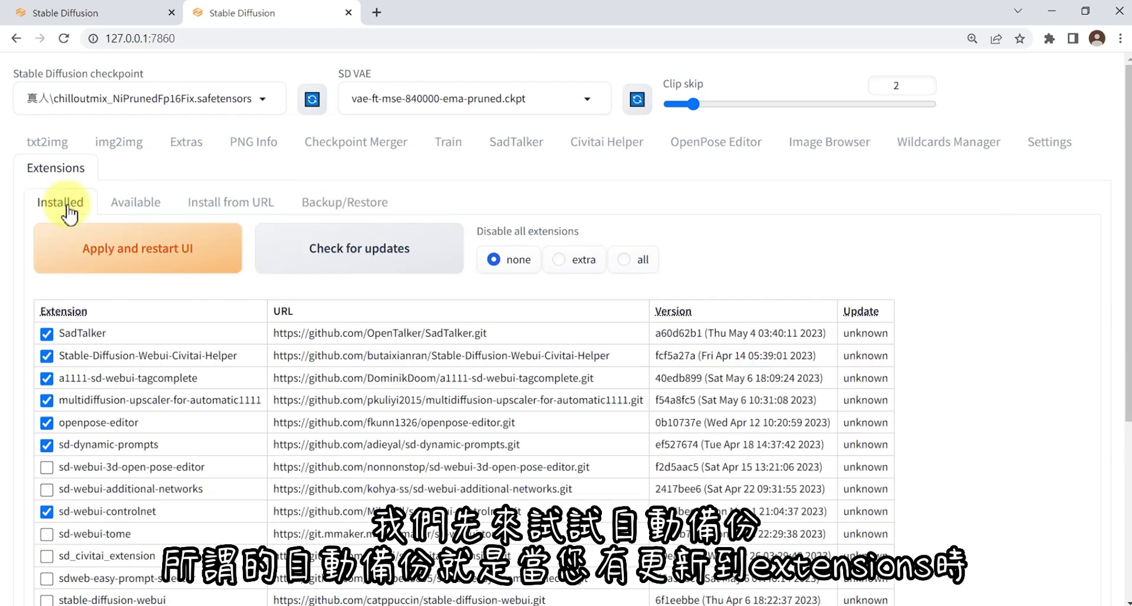
click(353, 264)
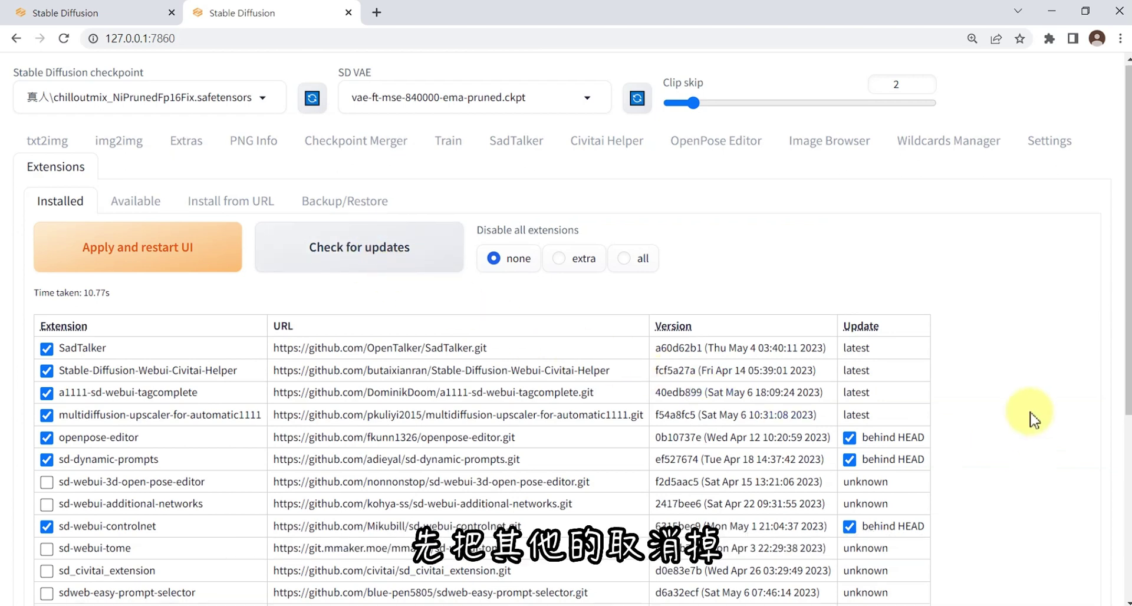
scroll(1032, 420, down, 3)
click(850, 304)
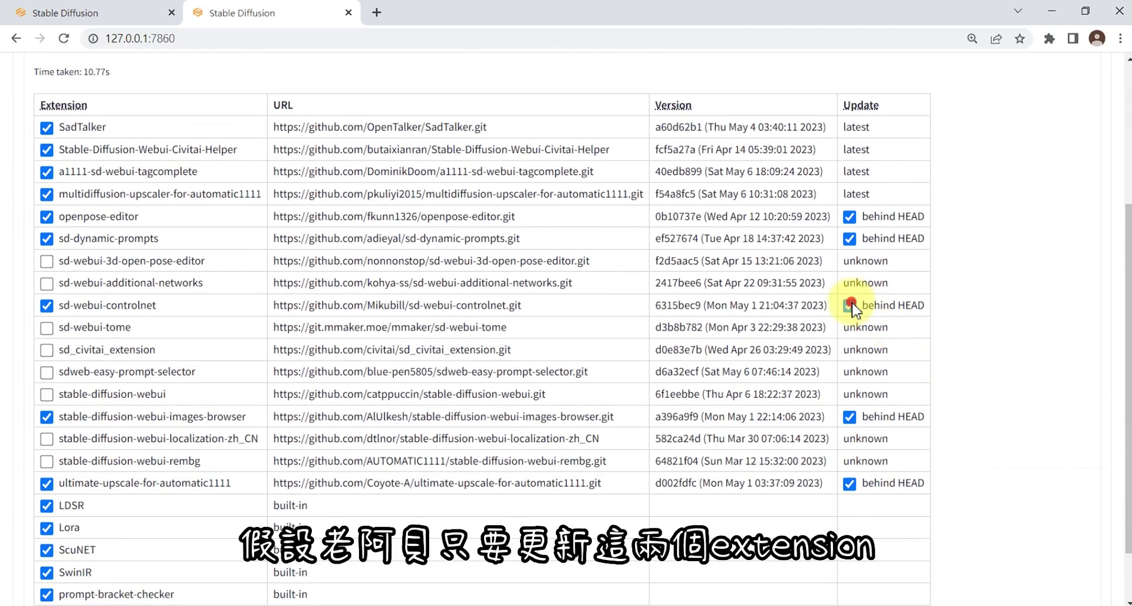
click(849, 416)
click(849, 483)
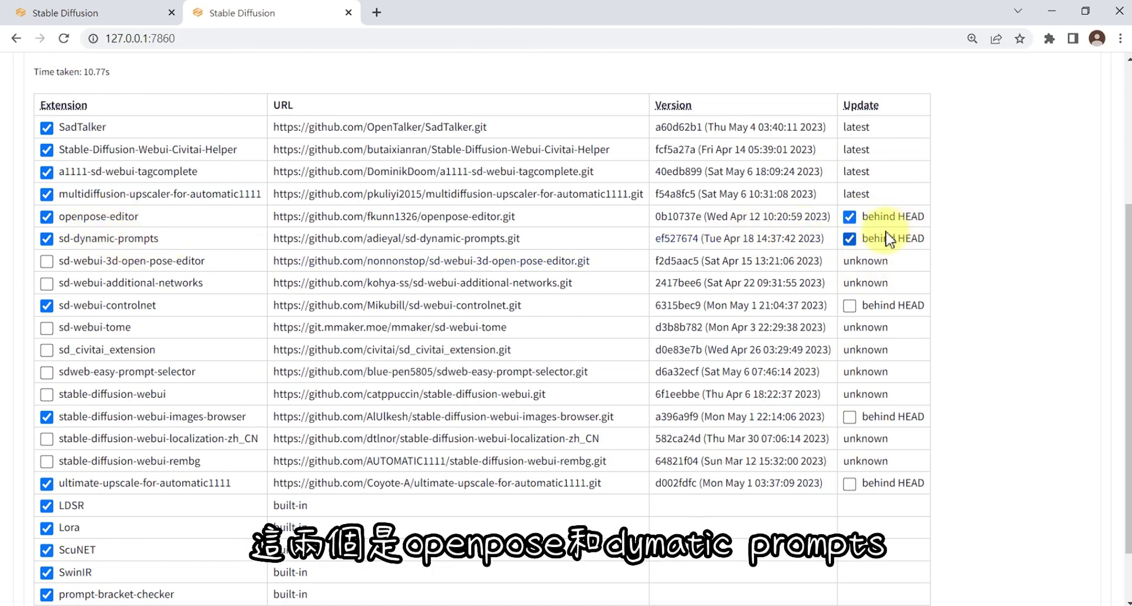
Step: Apply the selected updates for openpose-editor and sd-dynamic-prompts with a UI restart, and check the extensions for updates again
scroll(675, 223, up, 3)
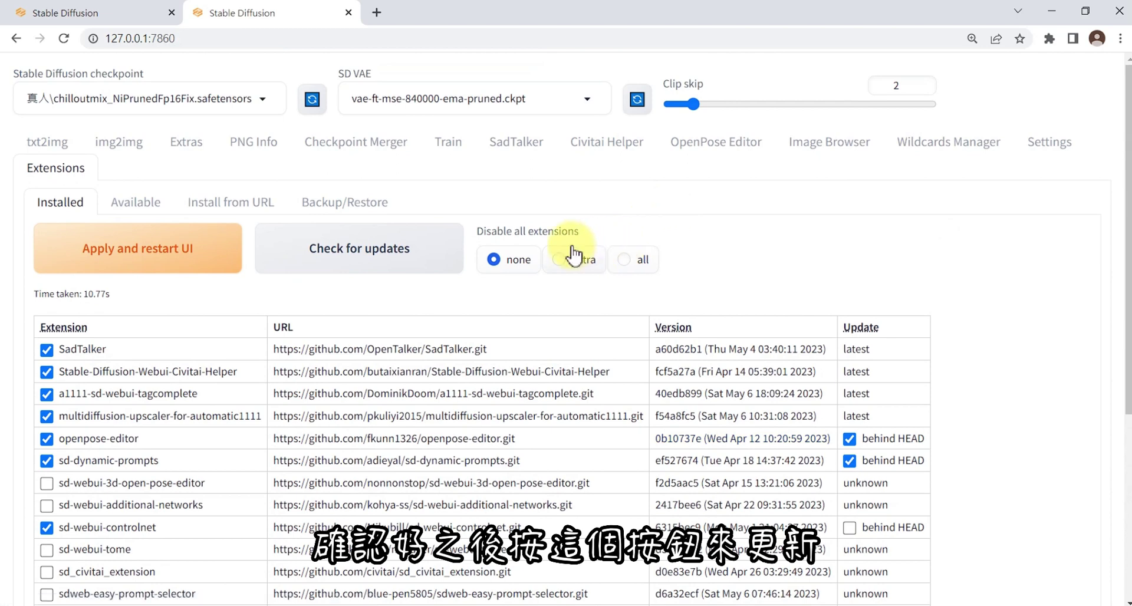
click(142, 261)
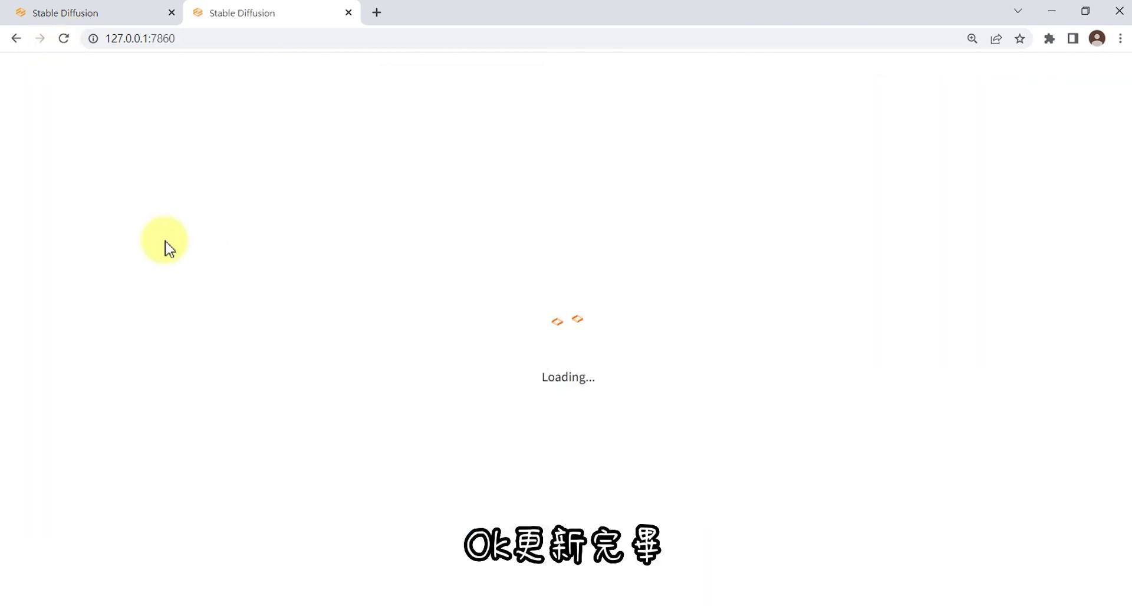
click(356, 259)
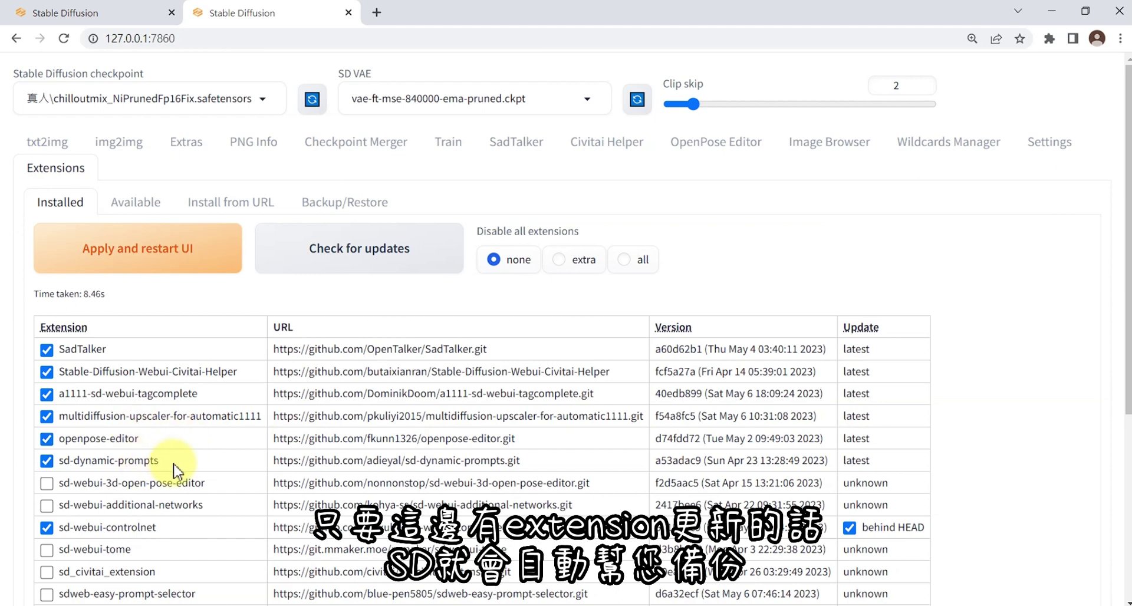
Step: Select the saved config "Backup (pre-update): Tue May 9 03:27:14 2023" in Backup/Restore and review its extension state
click(331, 202)
click(316, 257)
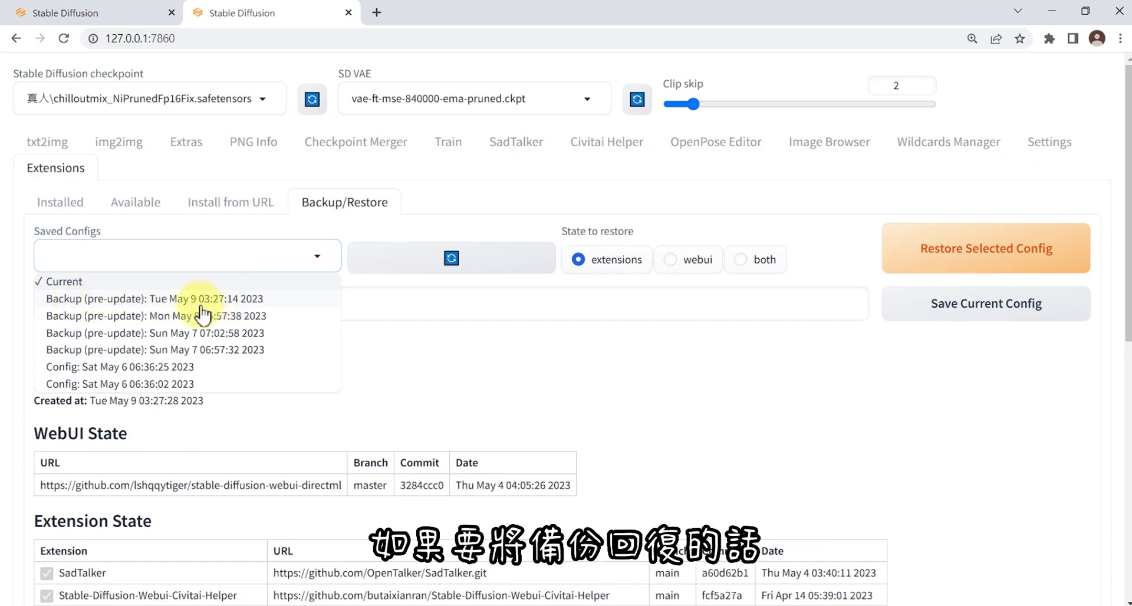
click(257, 300)
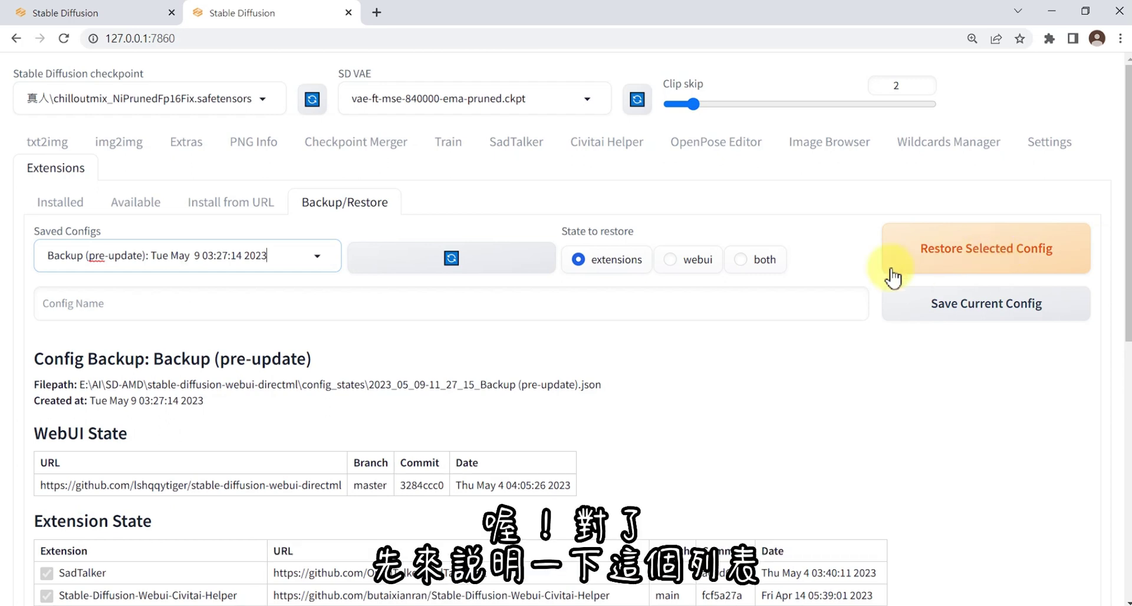
scroll(538, 348, down, 5)
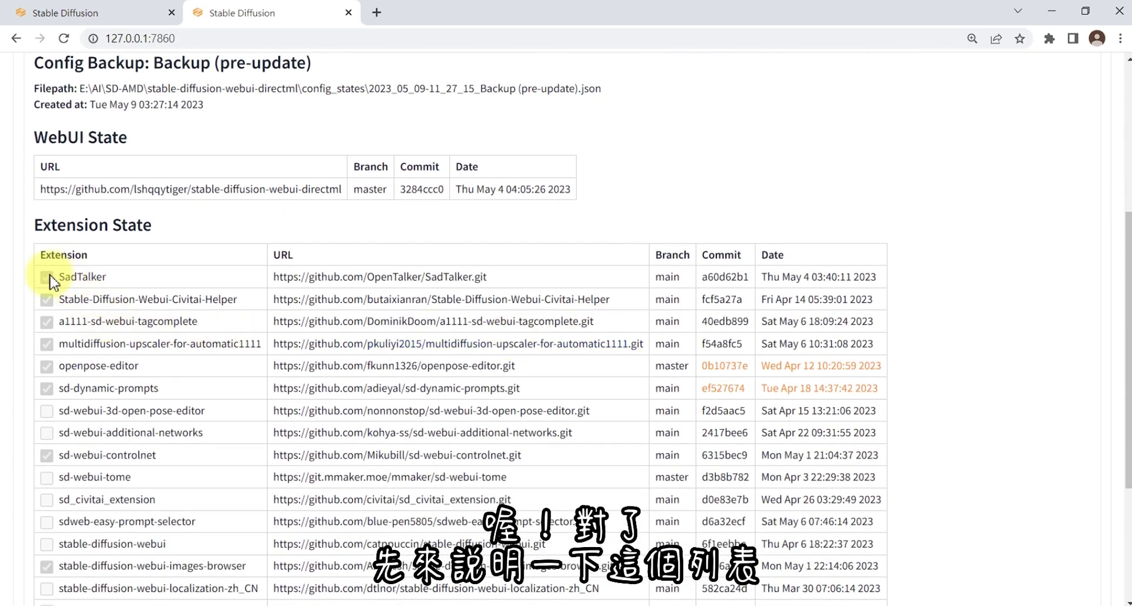
click(42, 333)
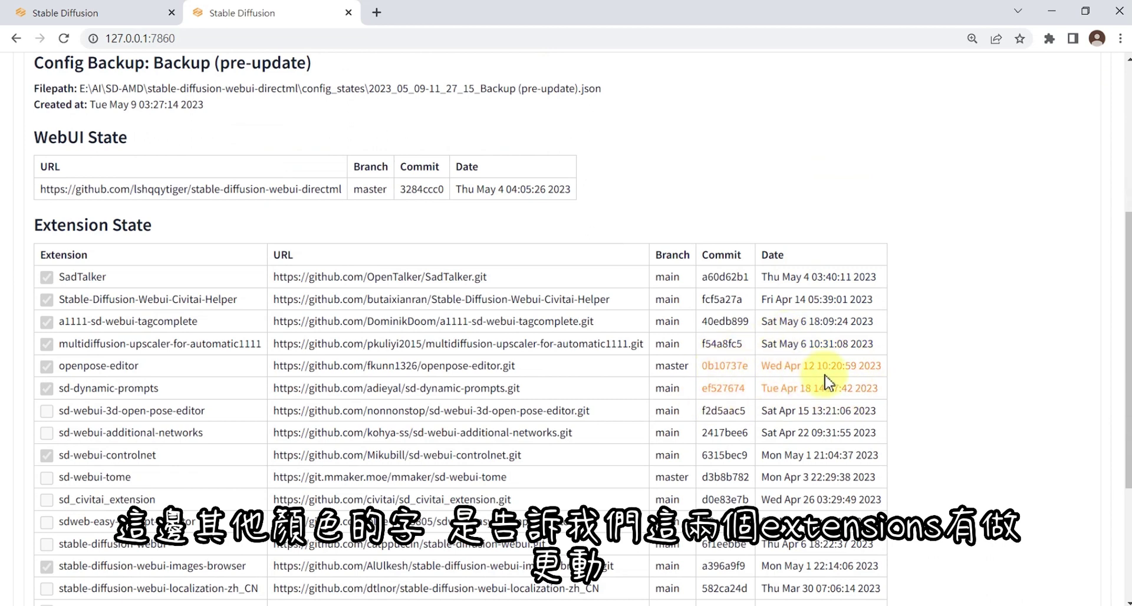
Step: Restore the extensions from the selected pre-update config and confirm the reset of the saved extension versions
scroll(971, 256, up, 5)
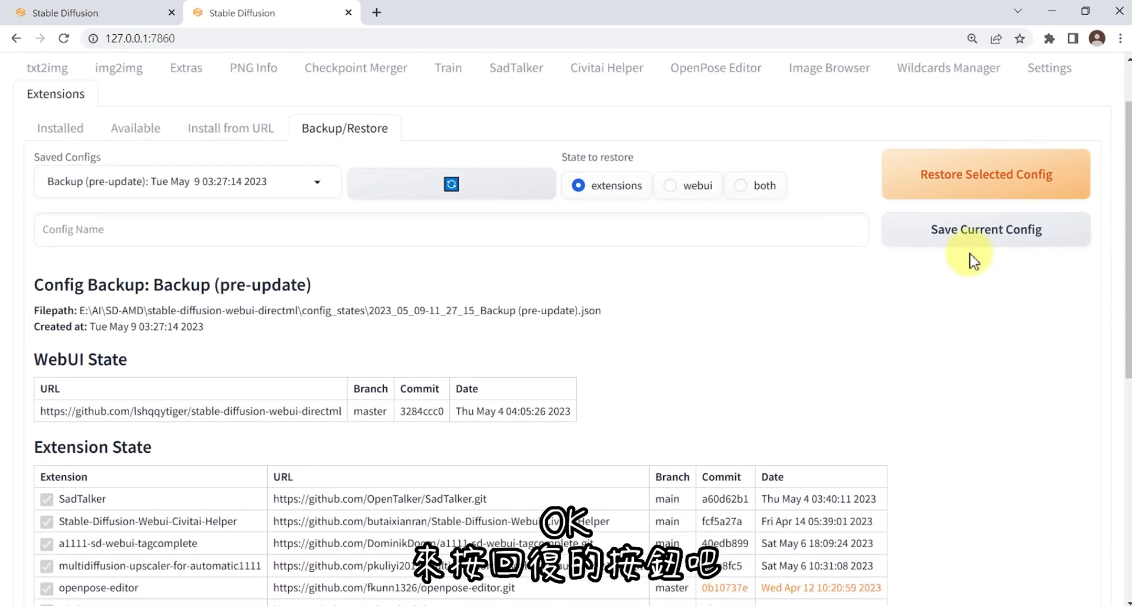
click(976, 264)
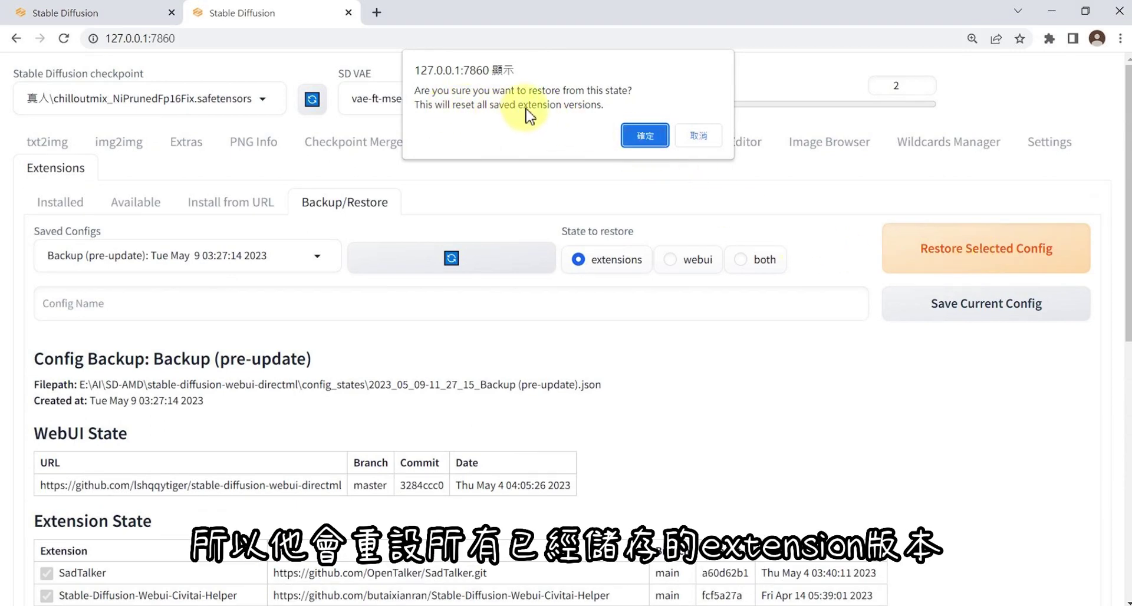
click(647, 143)
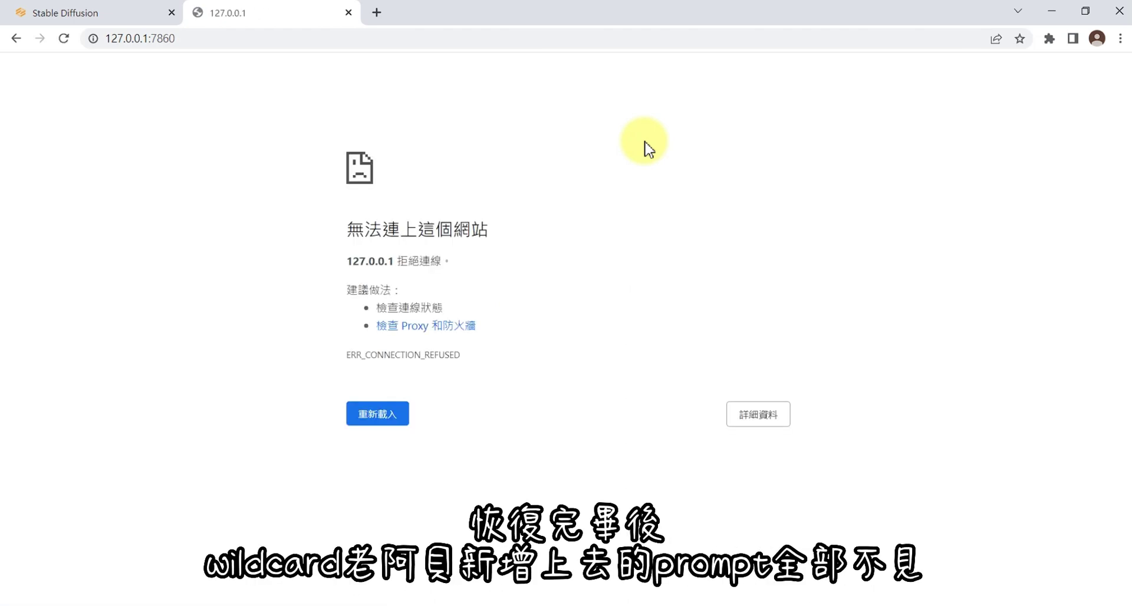
Step: Try reloading the 7860 page, and bring up the command prompt window to check the restore progress
click(64, 39)
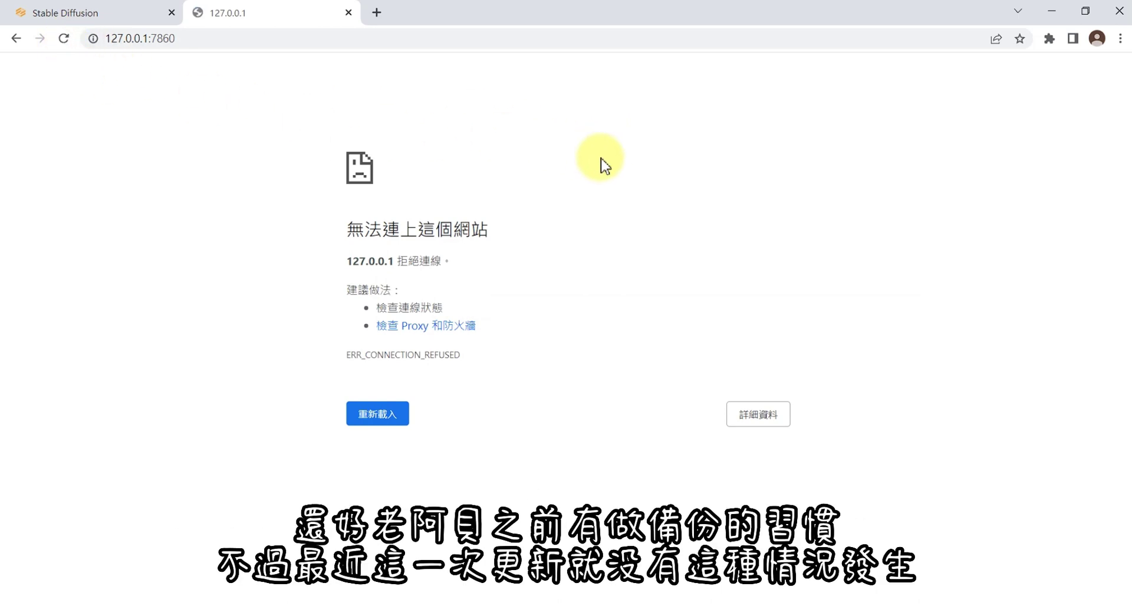
click(62, 38)
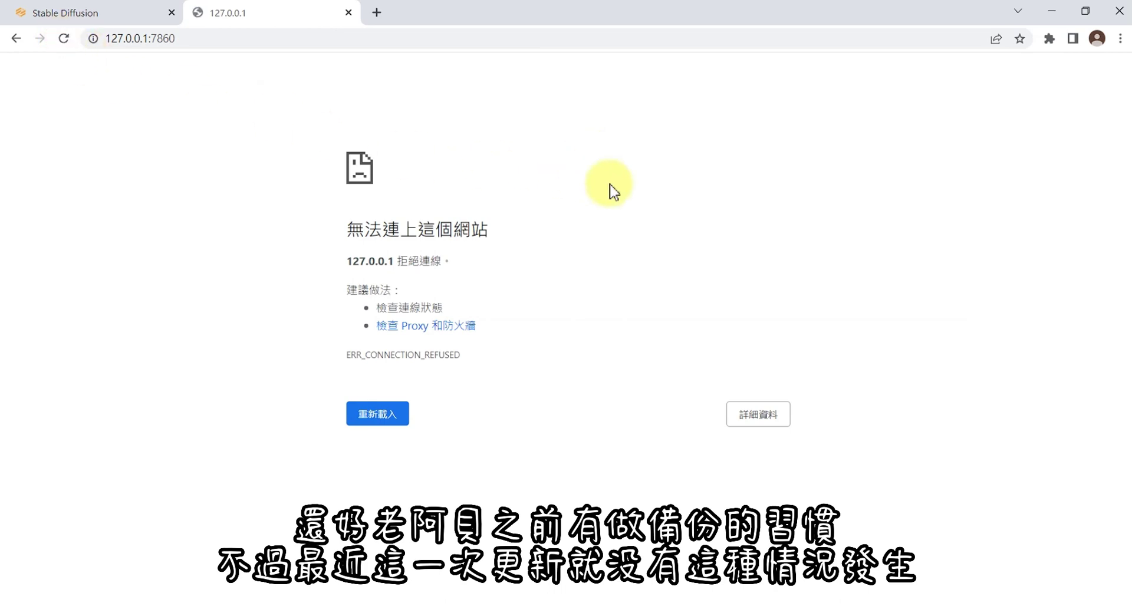
key(alt+Tab)
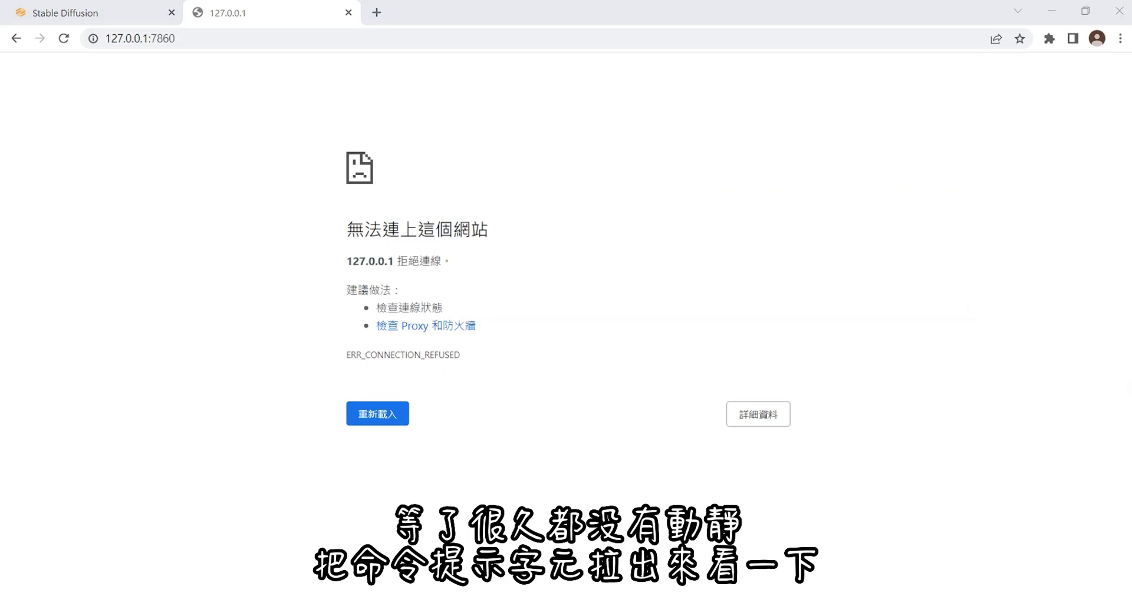
key(alt+Tab)
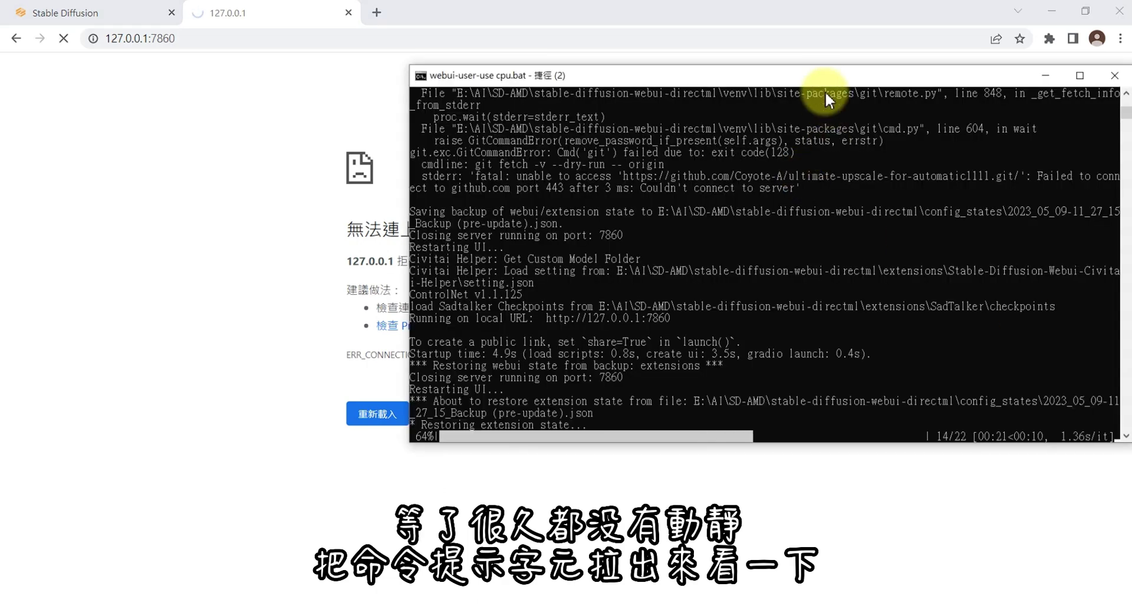
drag(825, 93, 703, 111)
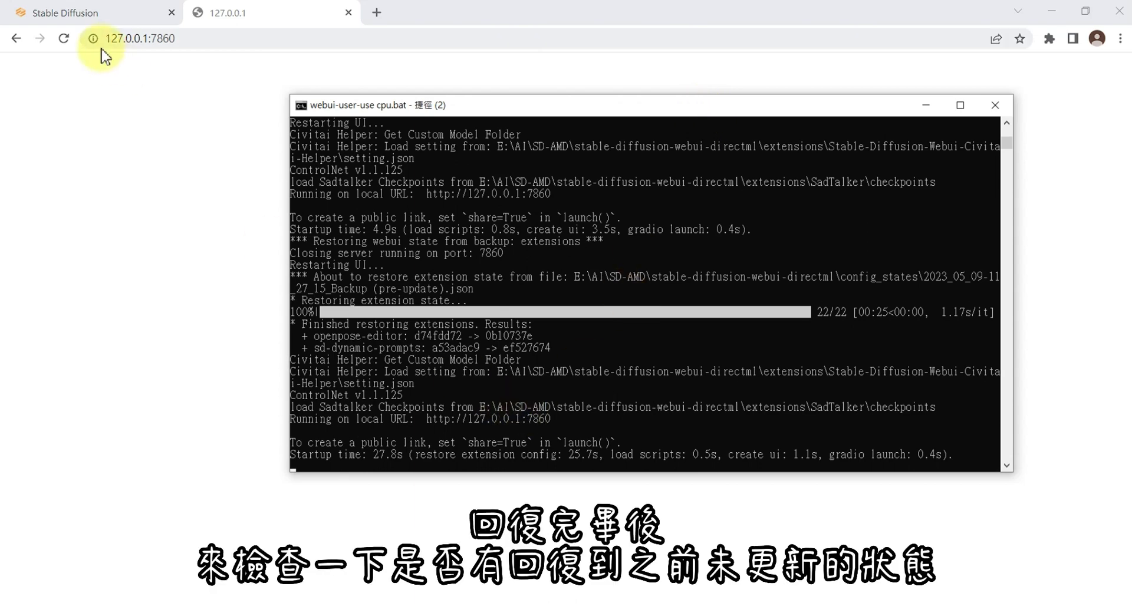
Step: Reload the 7860 page and check the installed extensions for updates to verify the restored versions
click(64, 38)
click(85, 177)
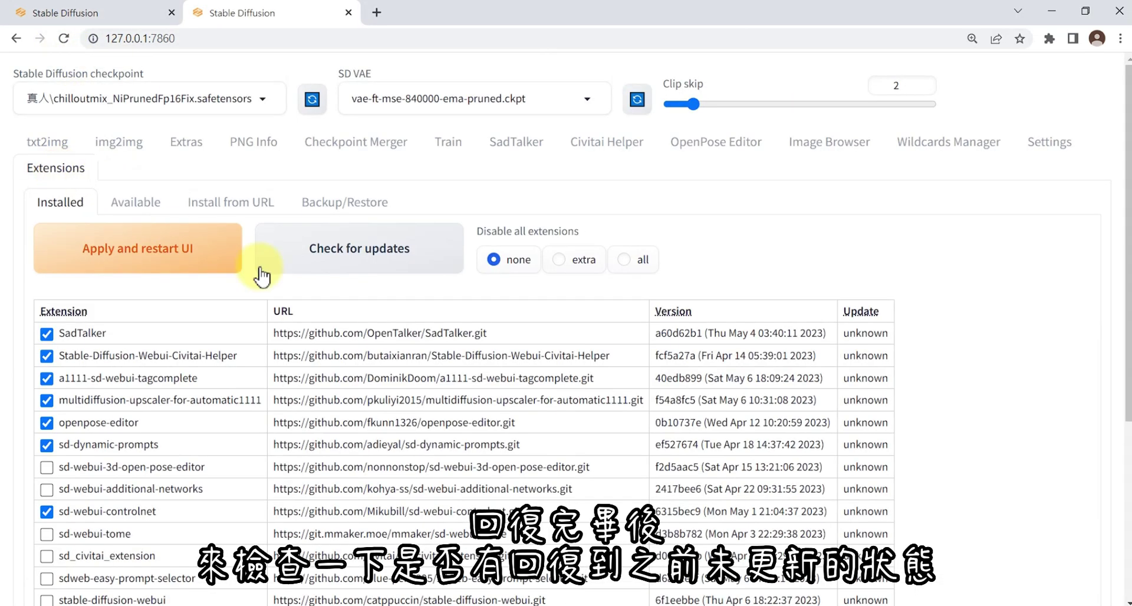
scroll(177, 248, down, 2)
click(357, 190)
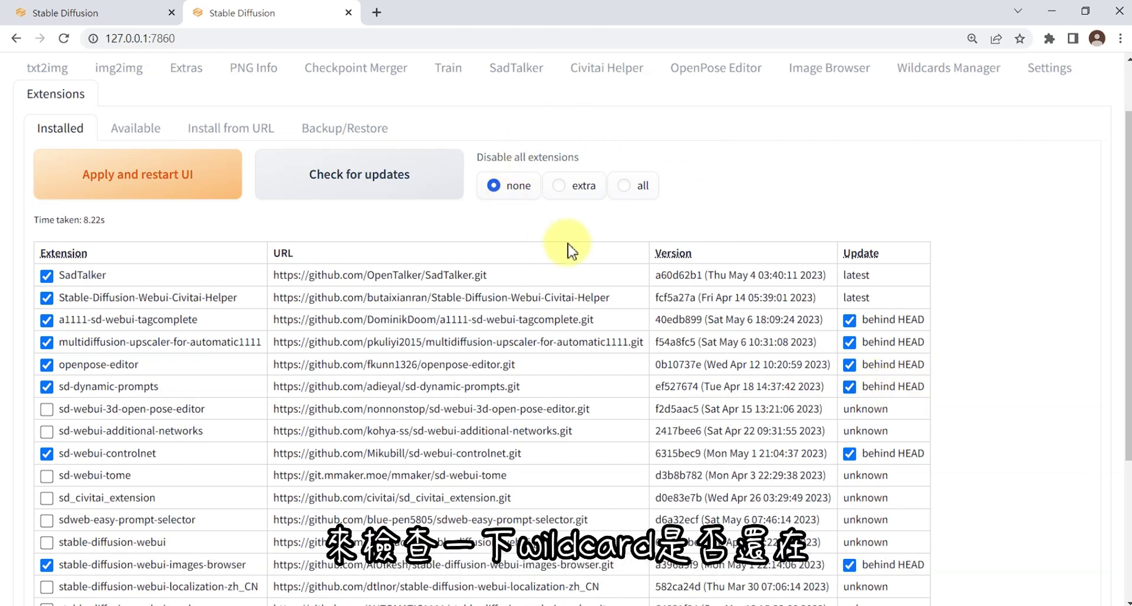
Step: Open the Wildcards Manager and view the wildcard files 0-2.表情 and 1-0.拍攝視角
scroll(569, 246, up, 1)
click(934, 144)
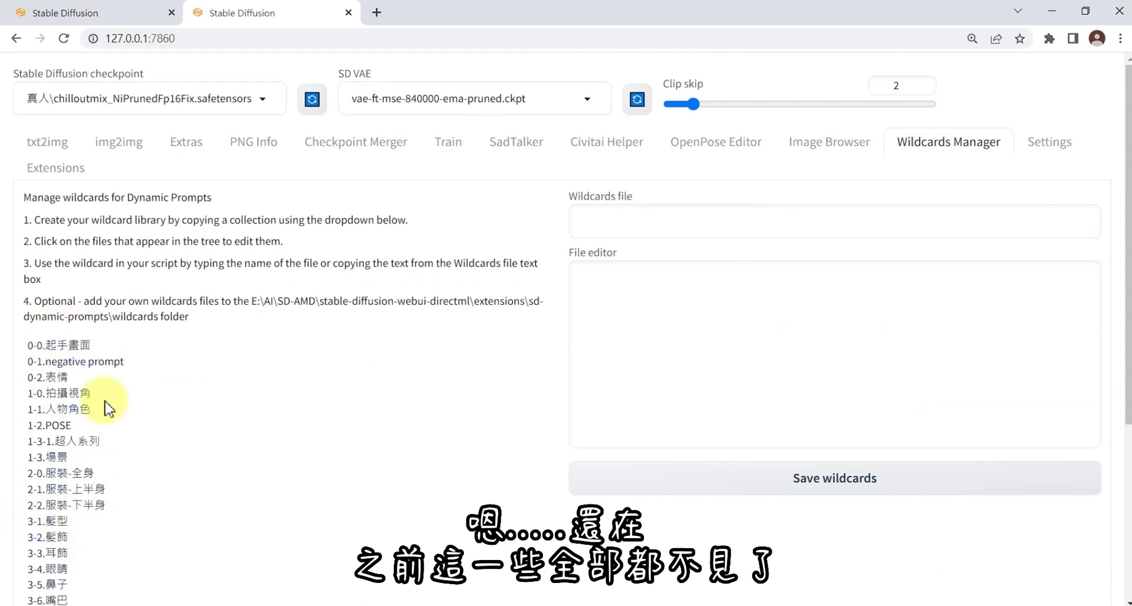
click(59, 377)
click(59, 394)
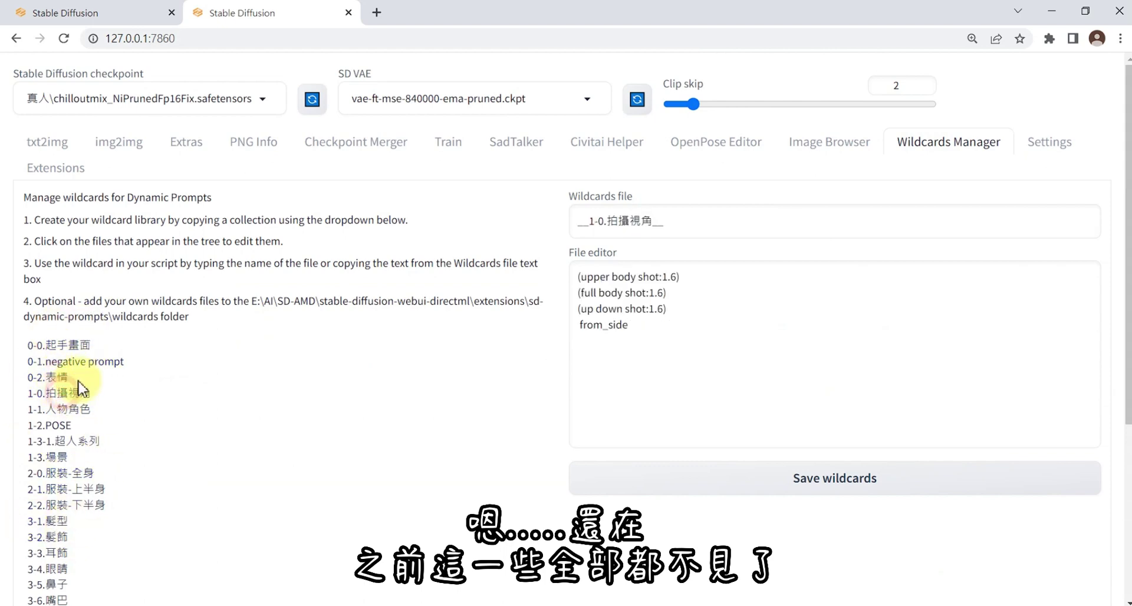
Step: Save the current extension config manually as a backup named test1
click(48, 179)
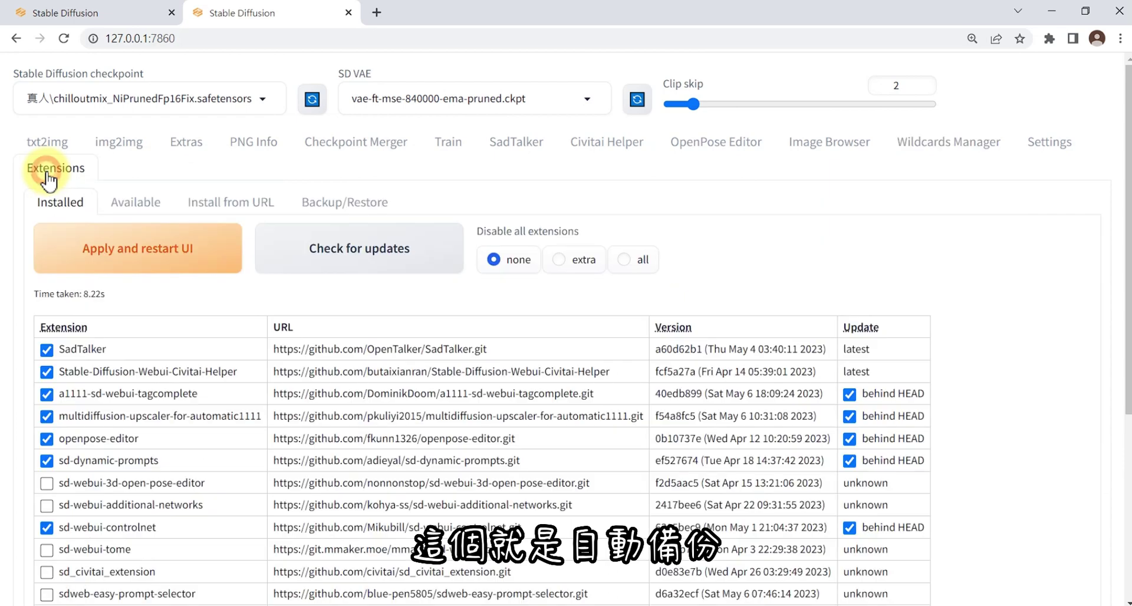
click(334, 203)
click(111, 307)
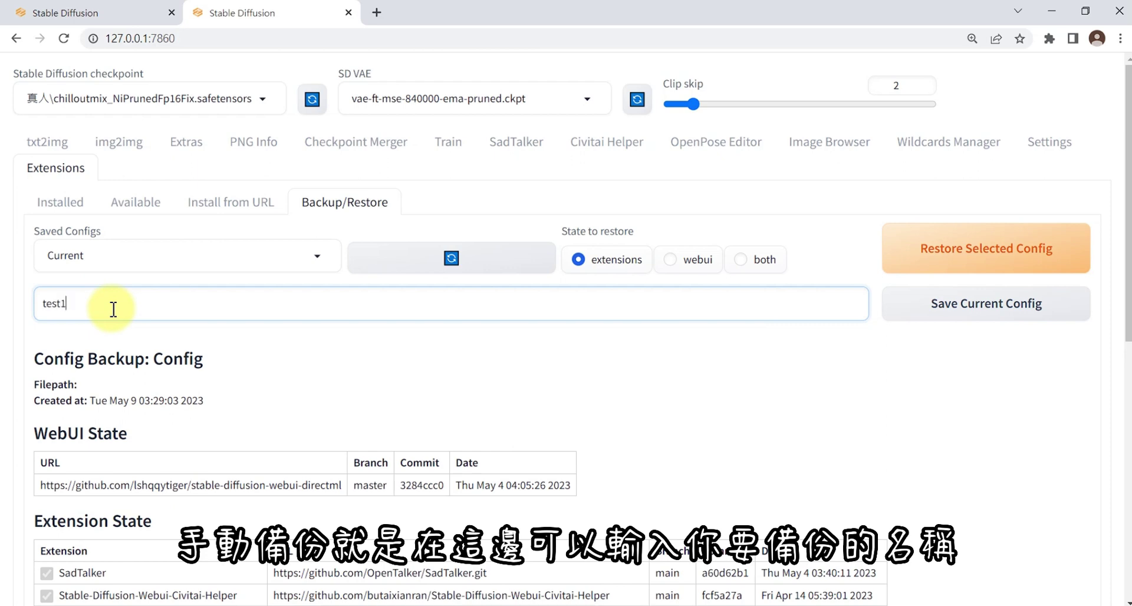
click(976, 315)
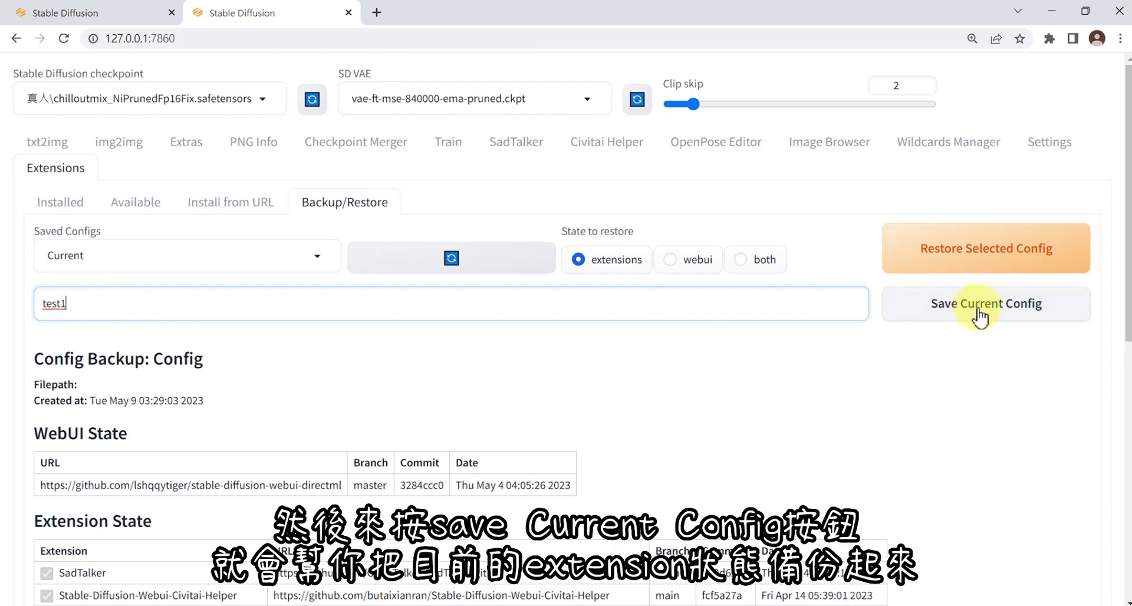
click(979, 315)
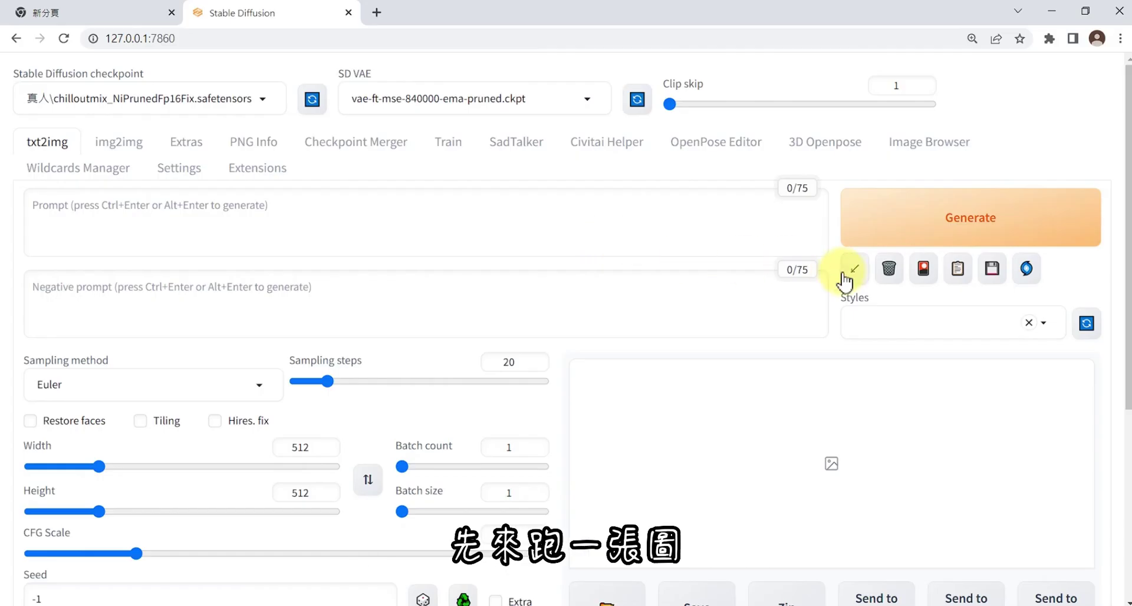
Step: Generate an image from the last generation's parameters with 27 sampling steps, and check its progress in the command prompt window
click(854, 268)
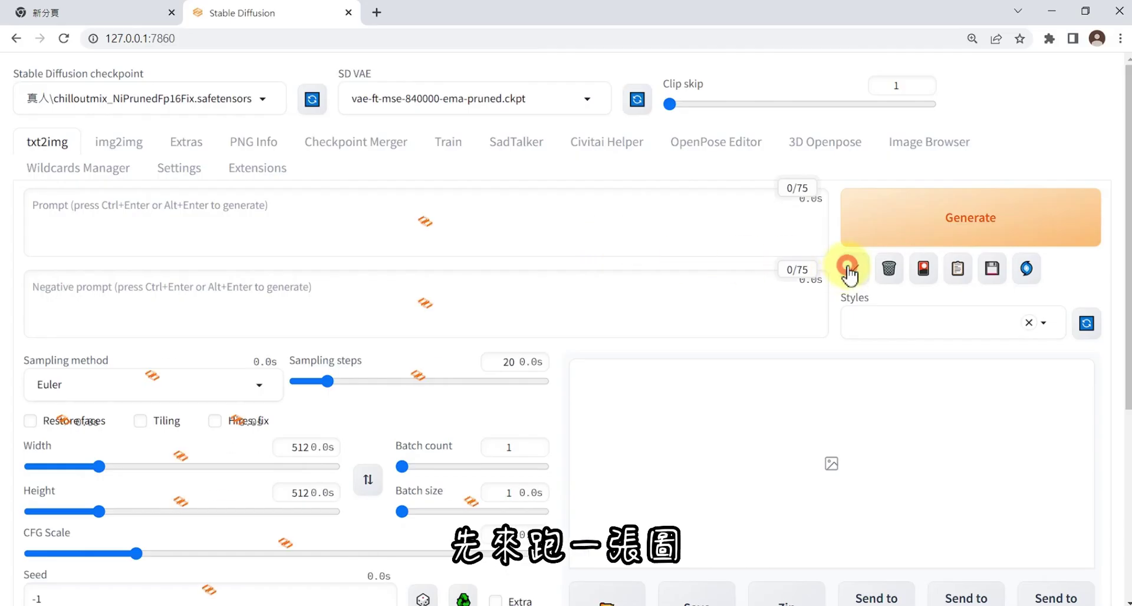
click(539, 369)
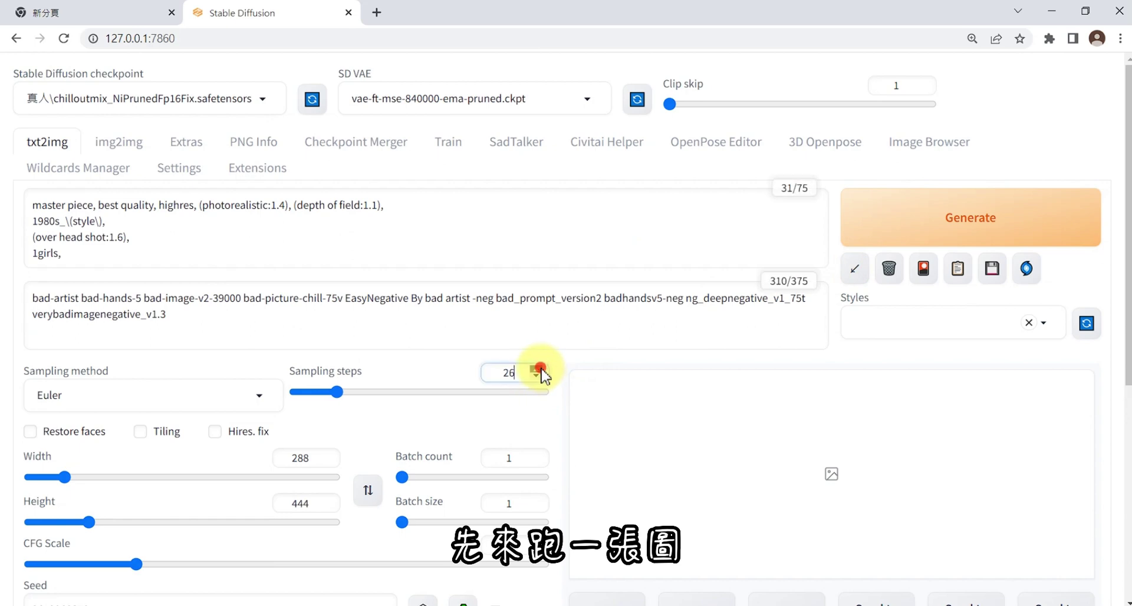
click(539, 369)
click(964, 227)
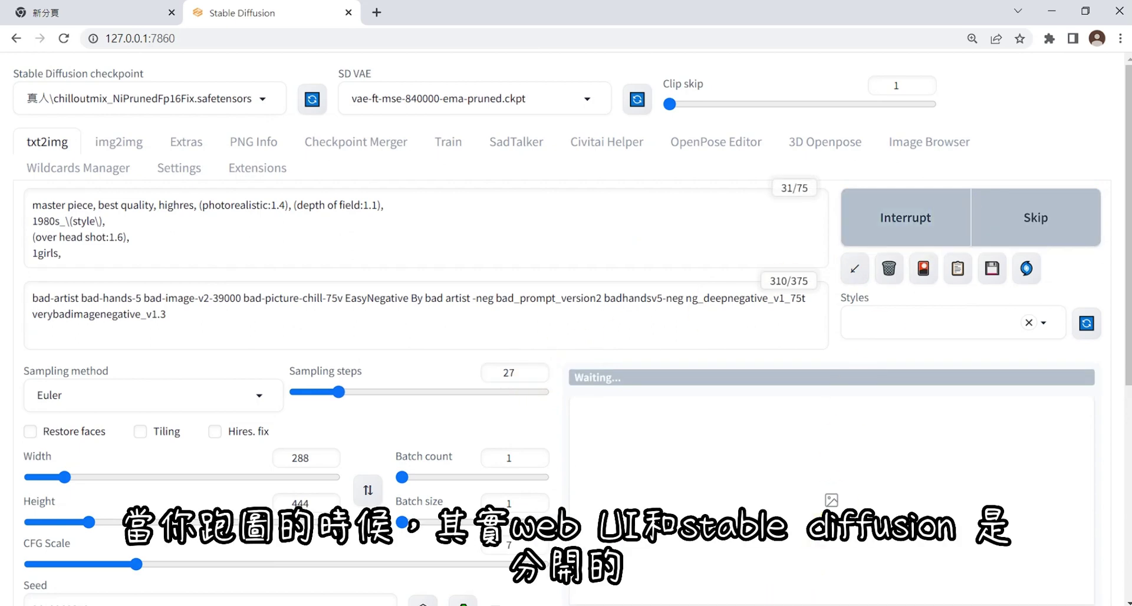
key(alt+Tab)
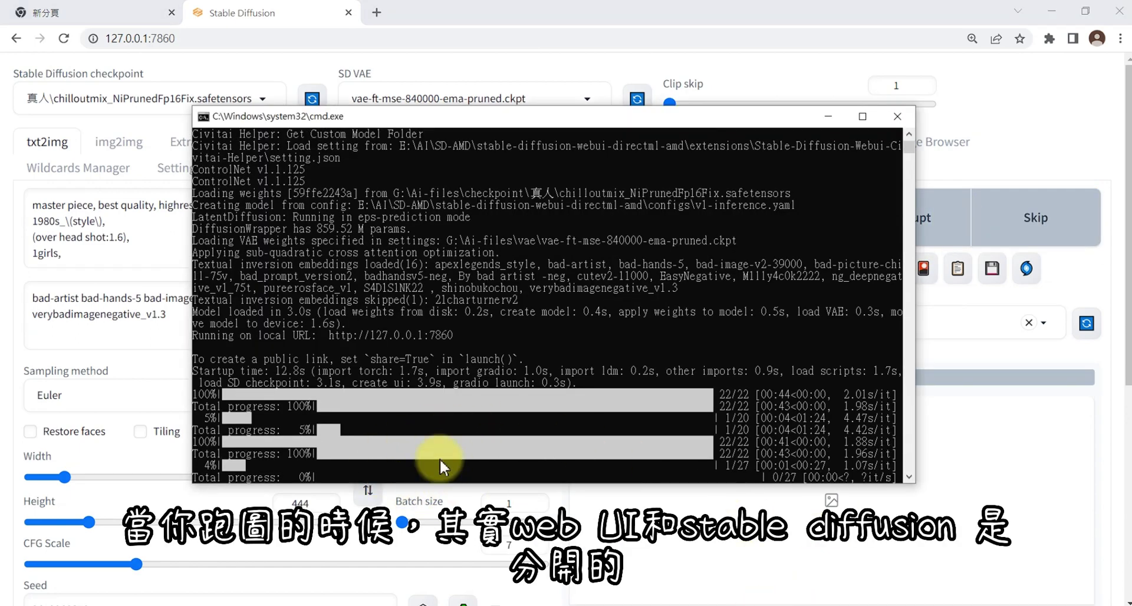
click(783, 65)
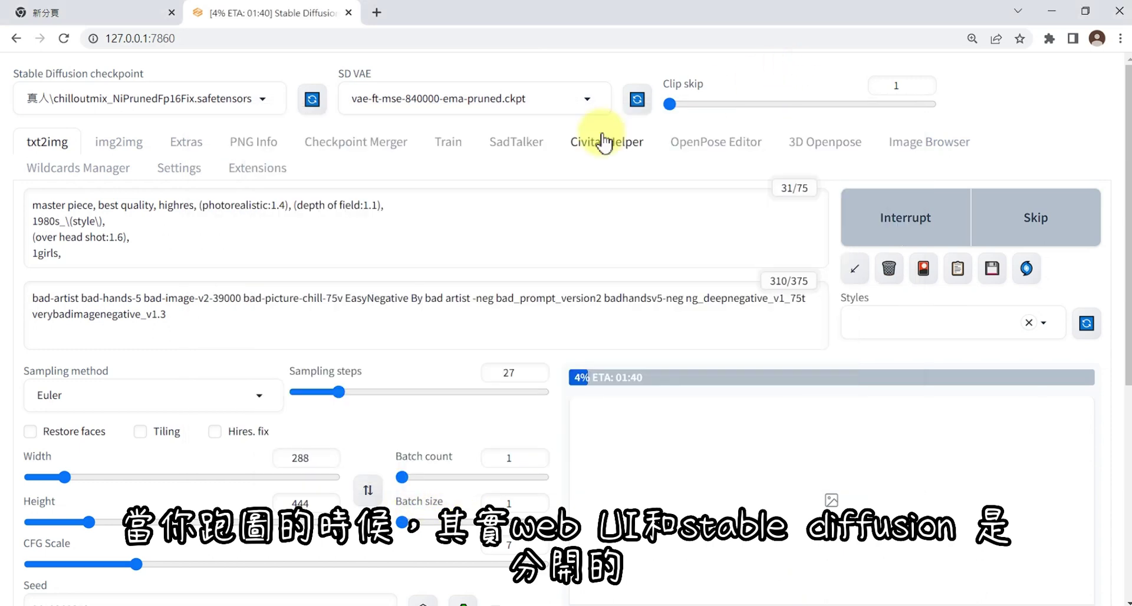
Step: Reload the WebUI page during generation, and restore the running job's progress and its generation parameters
click(63, 38)
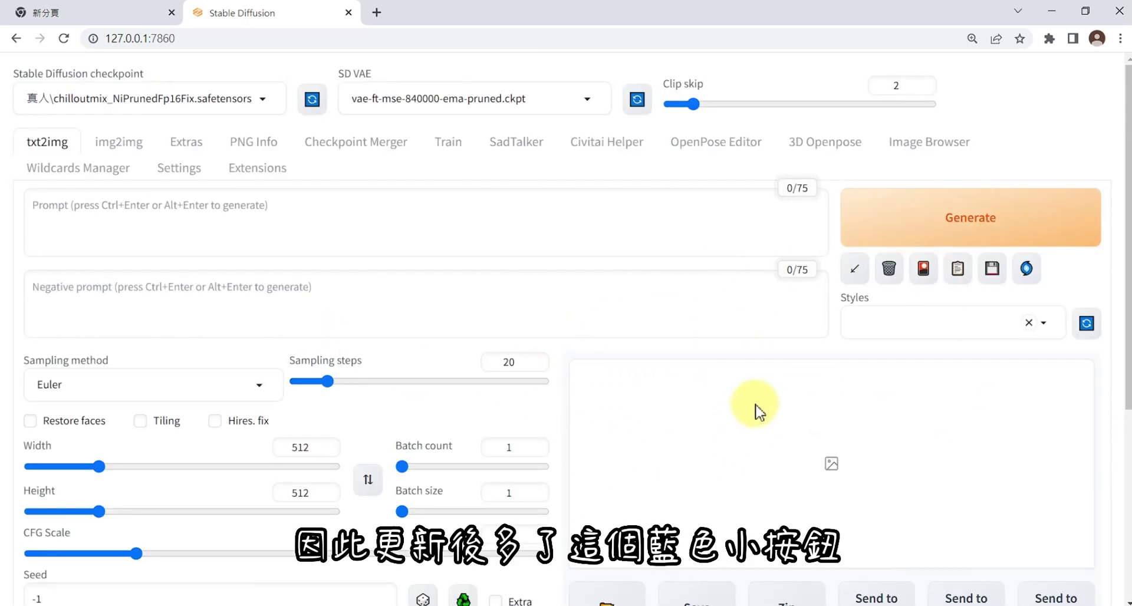
click(1027, 270)
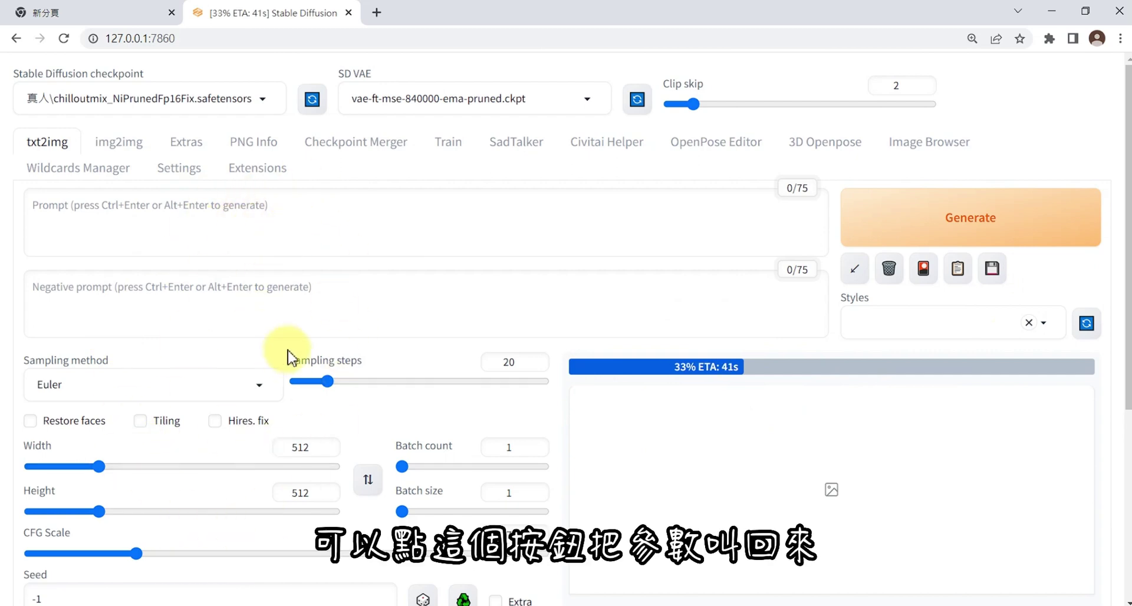
click(855, 270)
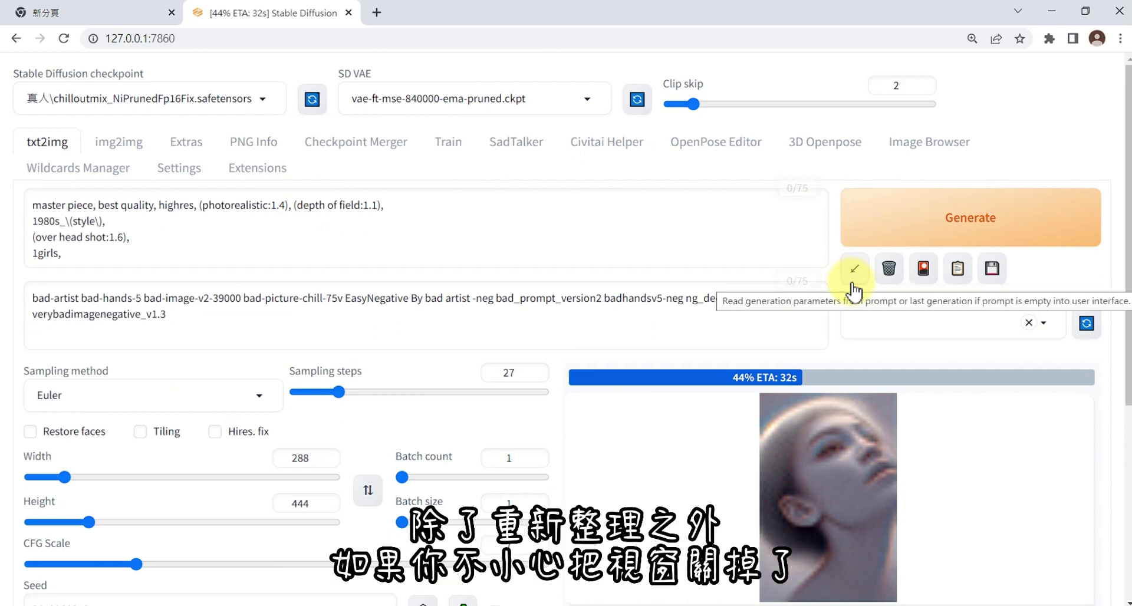
Step: Close the WebUI tab, reopen 127.0.0.1:7860 in the remaining tab, and restore the generation's progress and parameters
click(348, 13)
click(332, 43)
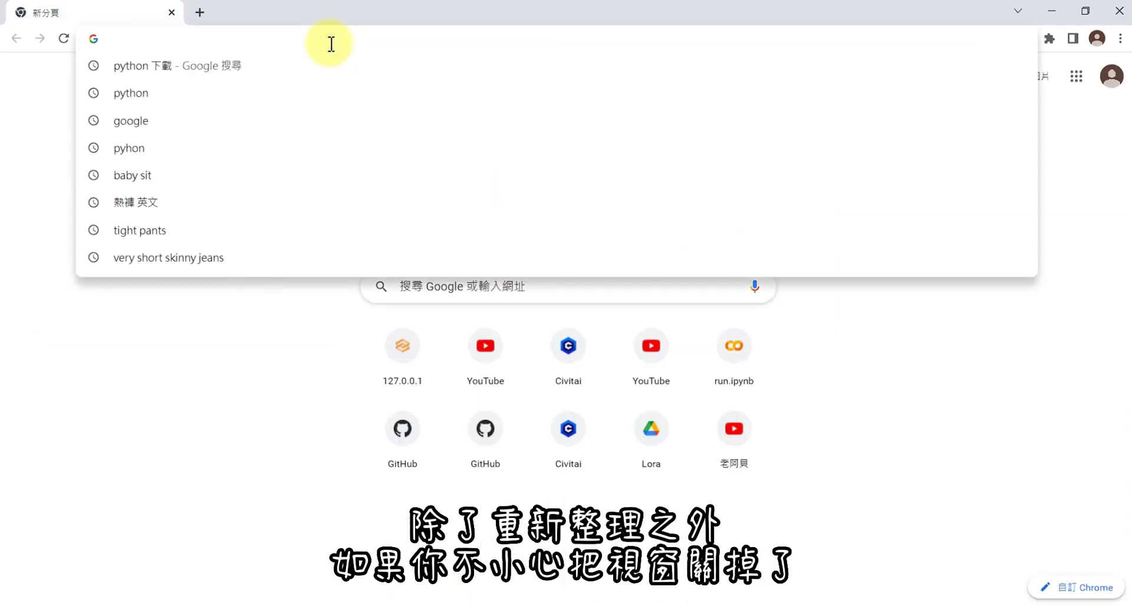
text(127.0.0.1:7860)
key(Return)
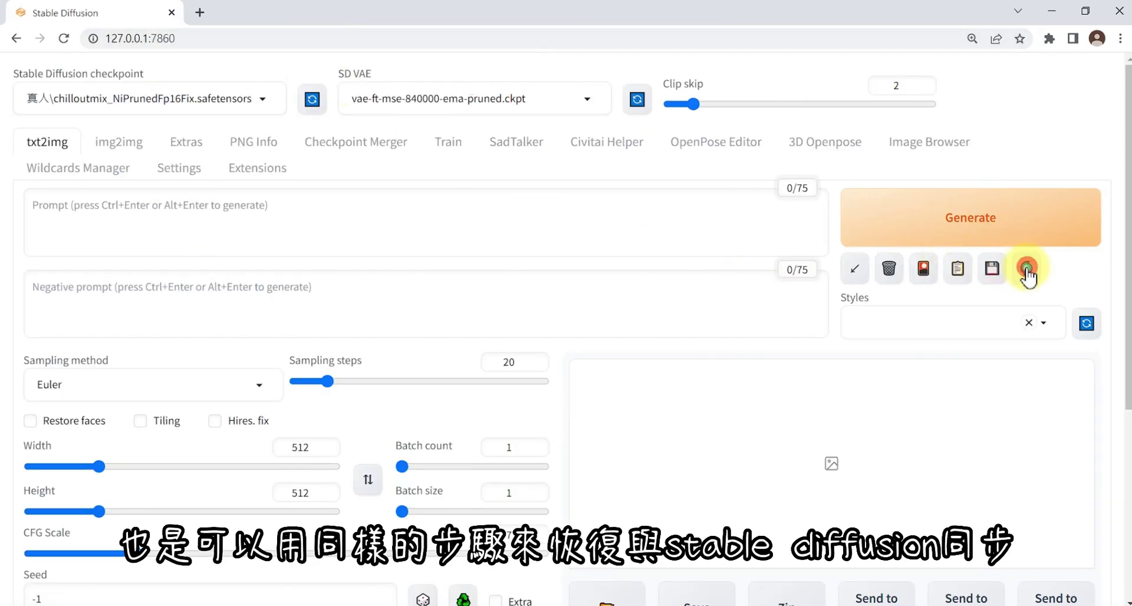
click(1024, 270)
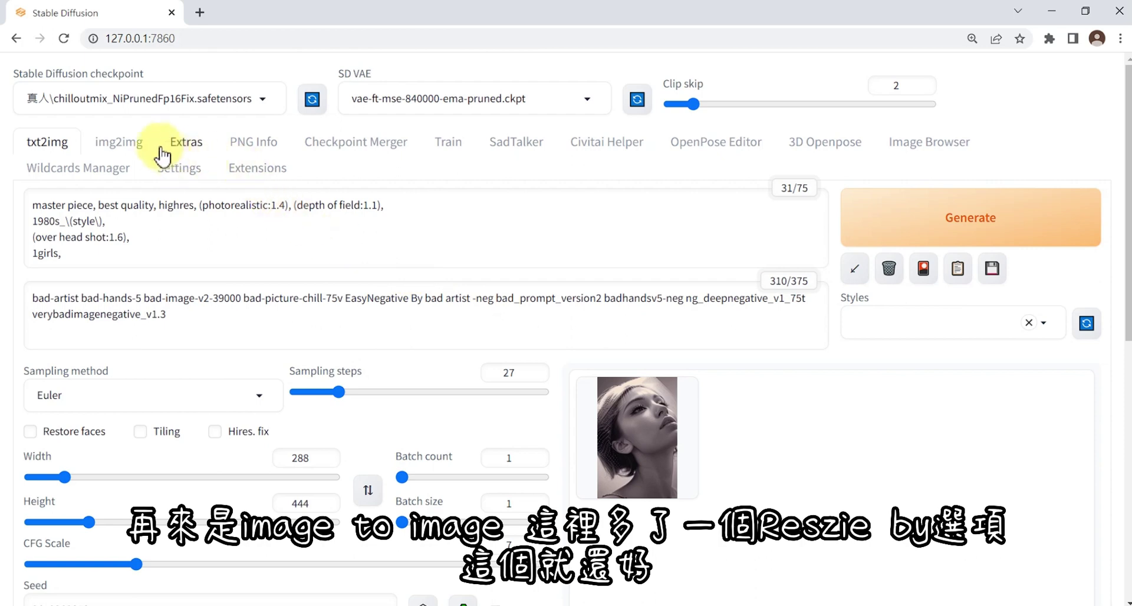
Step: Switch img2img sizing to Resize by, raise the scale to 1.1 and return it to 1
click(121, 145)
scroll(420, 380, down, 3)
scroll(406, 372, down, 12)
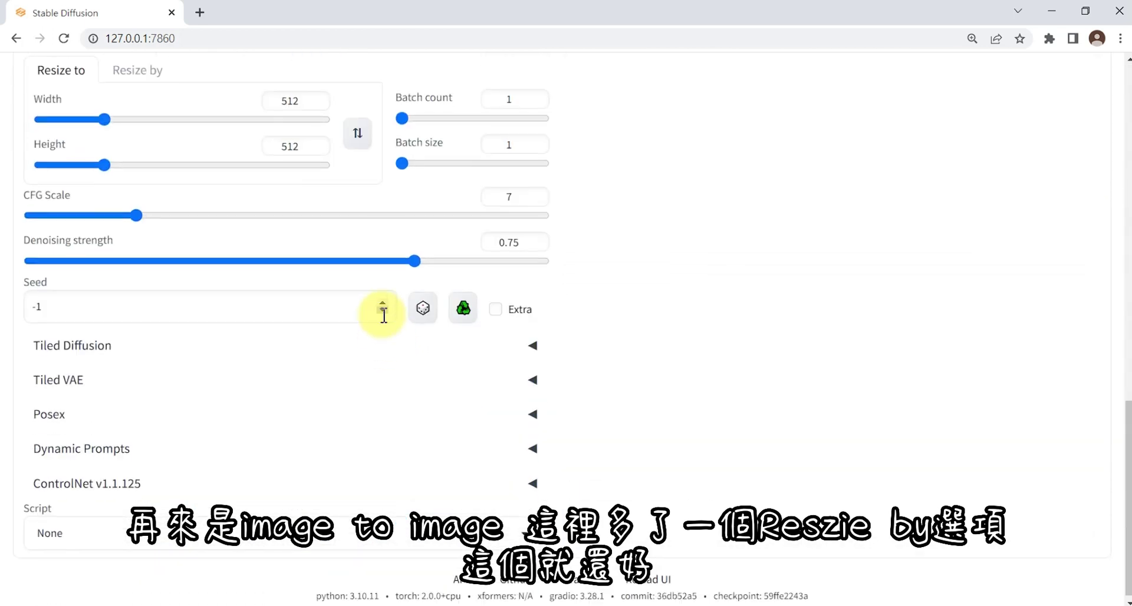
scroll(198, 301, up, 4)
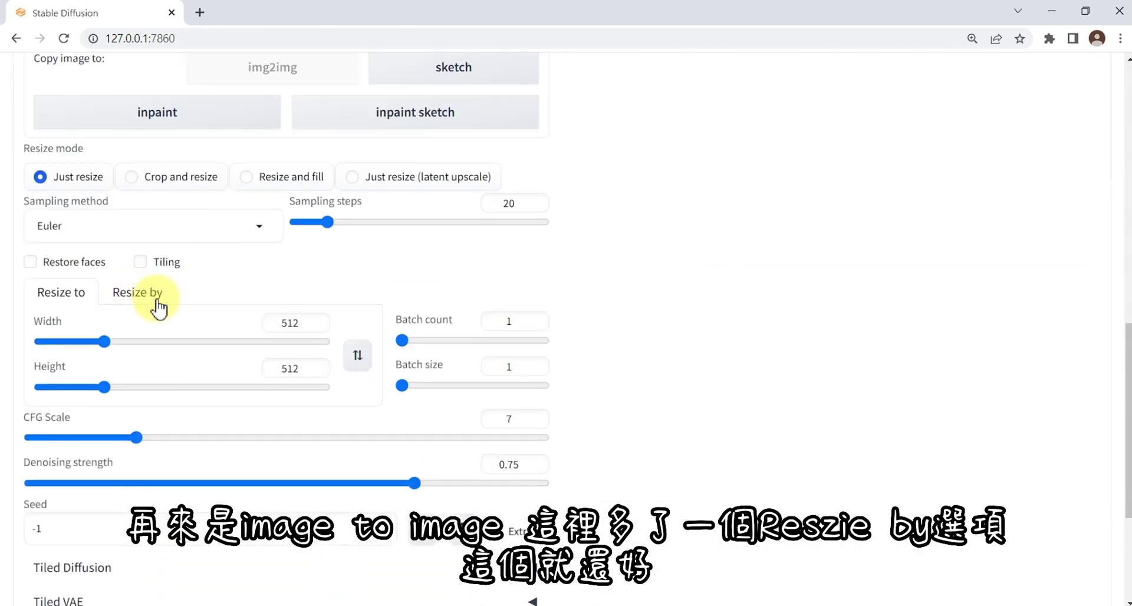
click(136, 293)
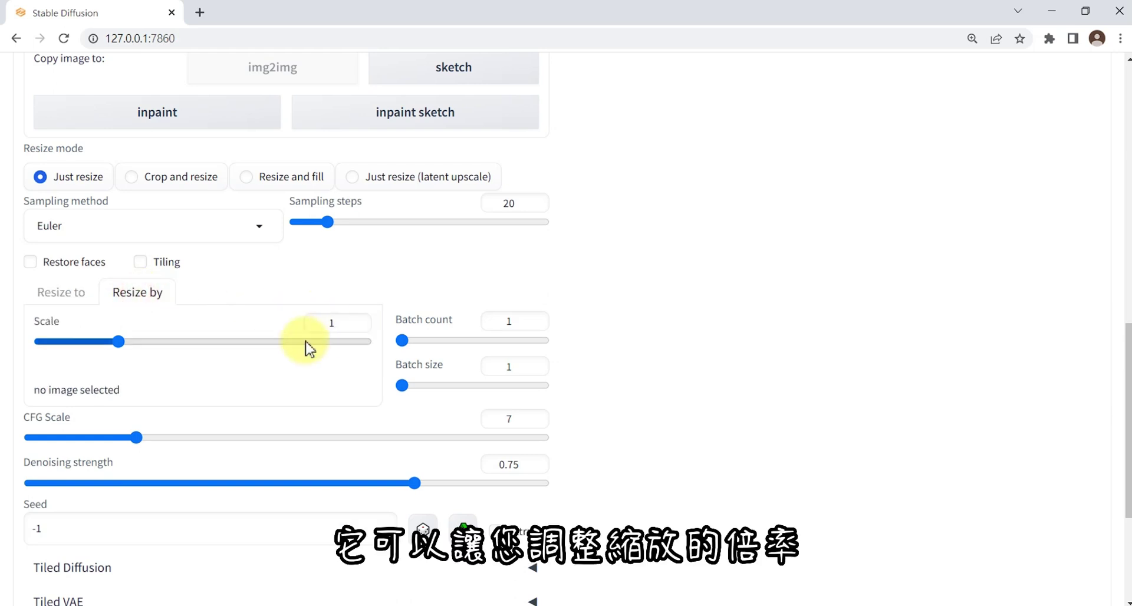
click(358, 320)
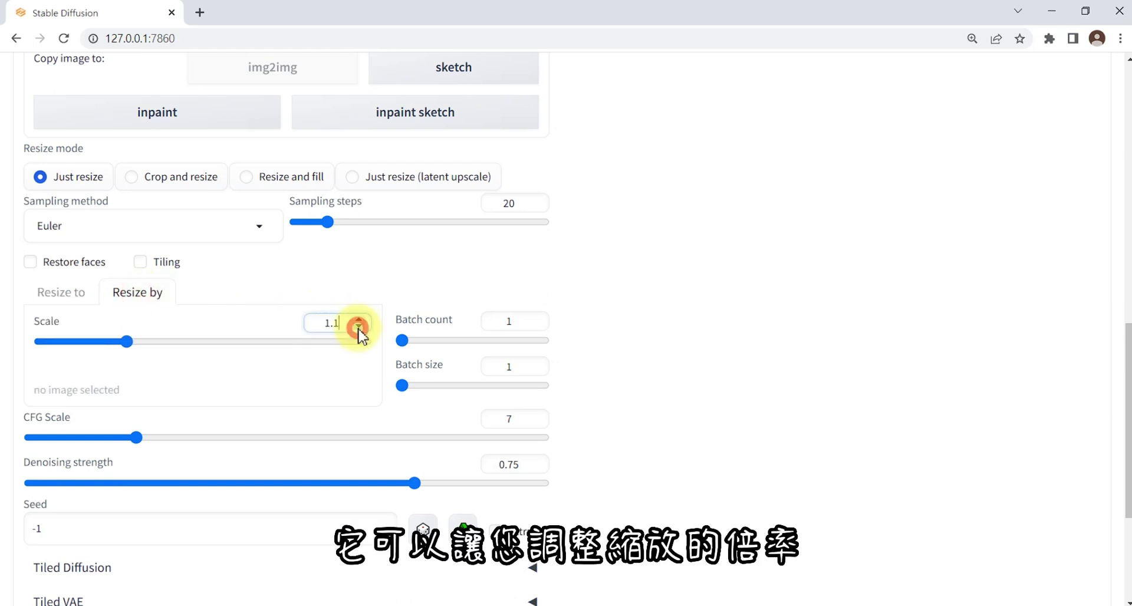
click(358, 326)
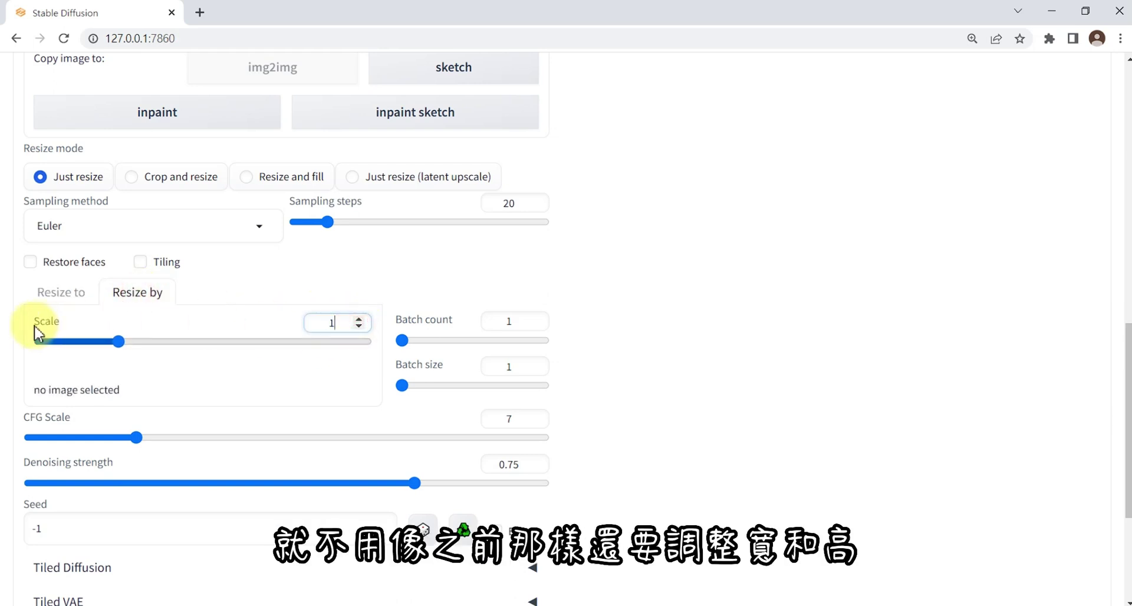
Step: Look at the Resize to width and height fields for comparison and return to the Resize by option
click(62, 291)
click(271, 322)
double_click(274, 367)
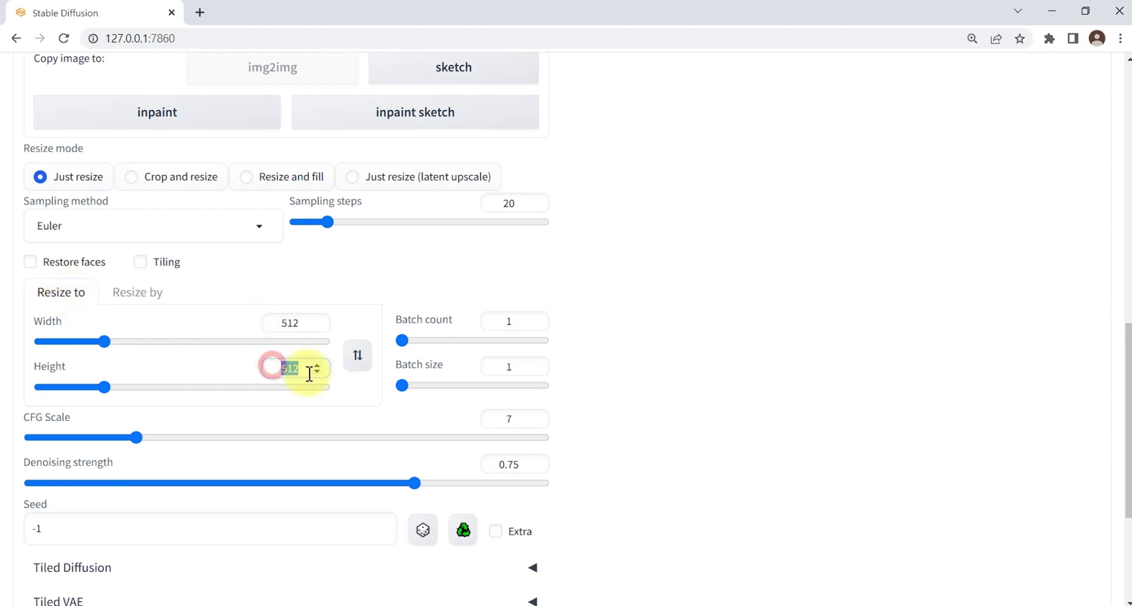
click(141, 293)
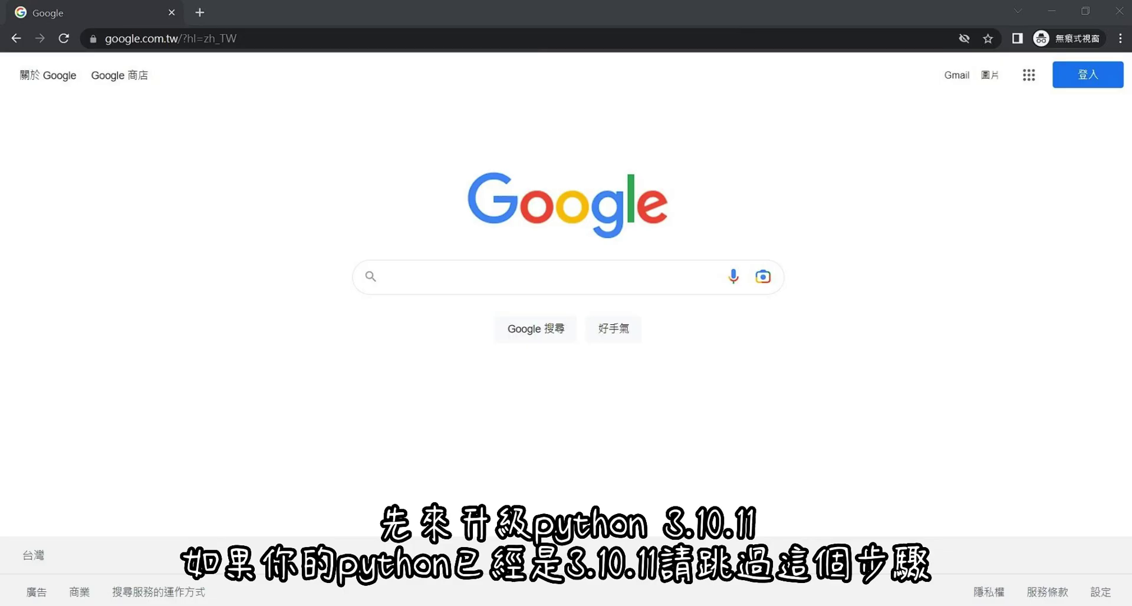
Step: Search Google for python and open the official Python.org site from the results
click(519, 283)
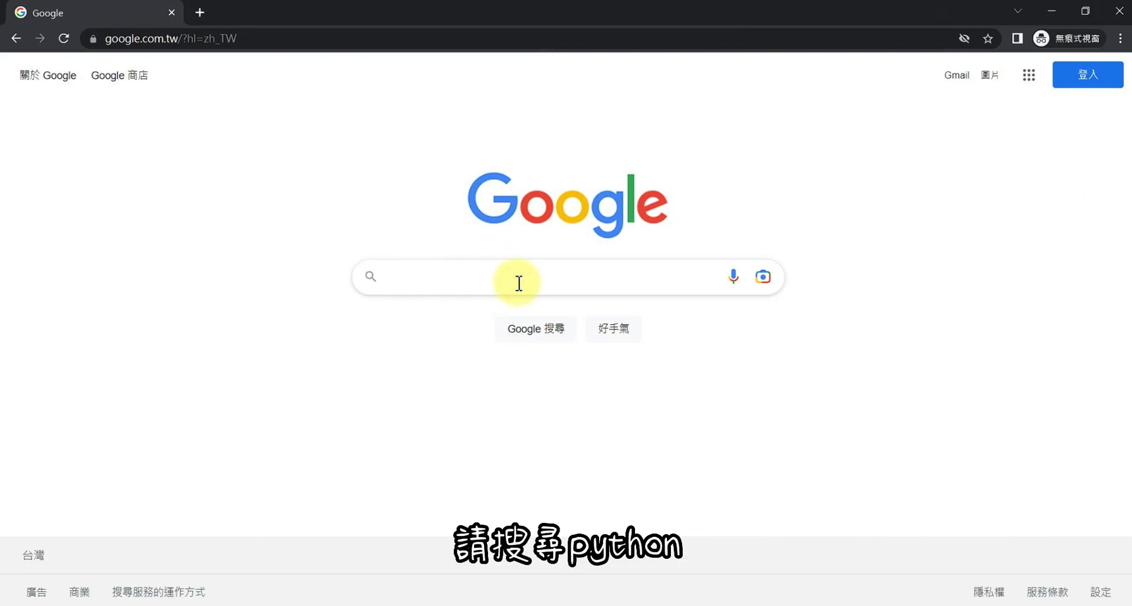
text(pytho)
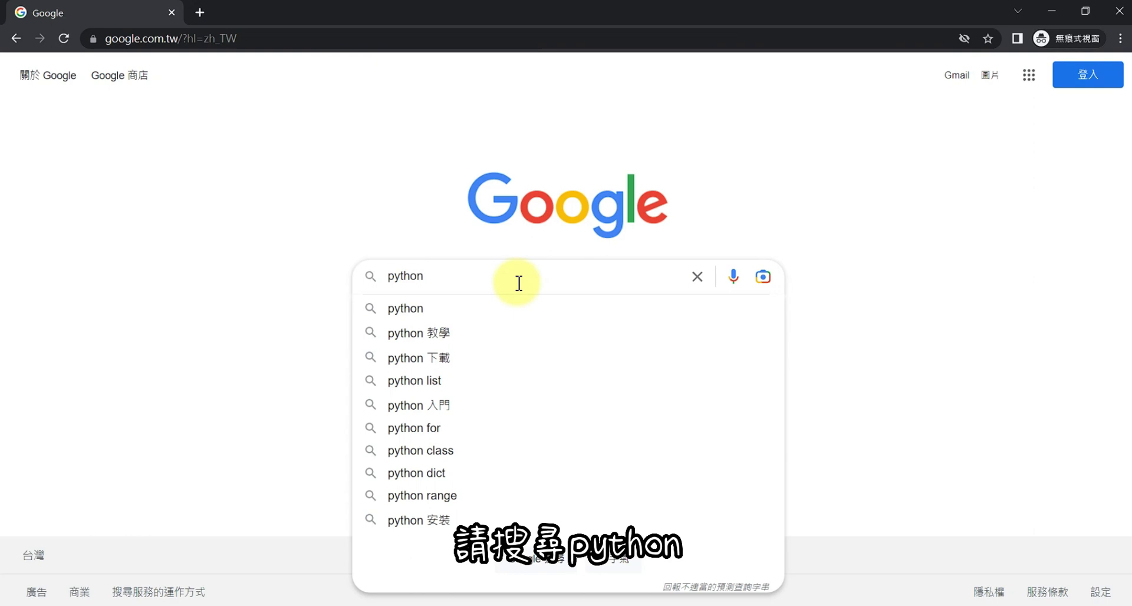
text(n)
key(Return)
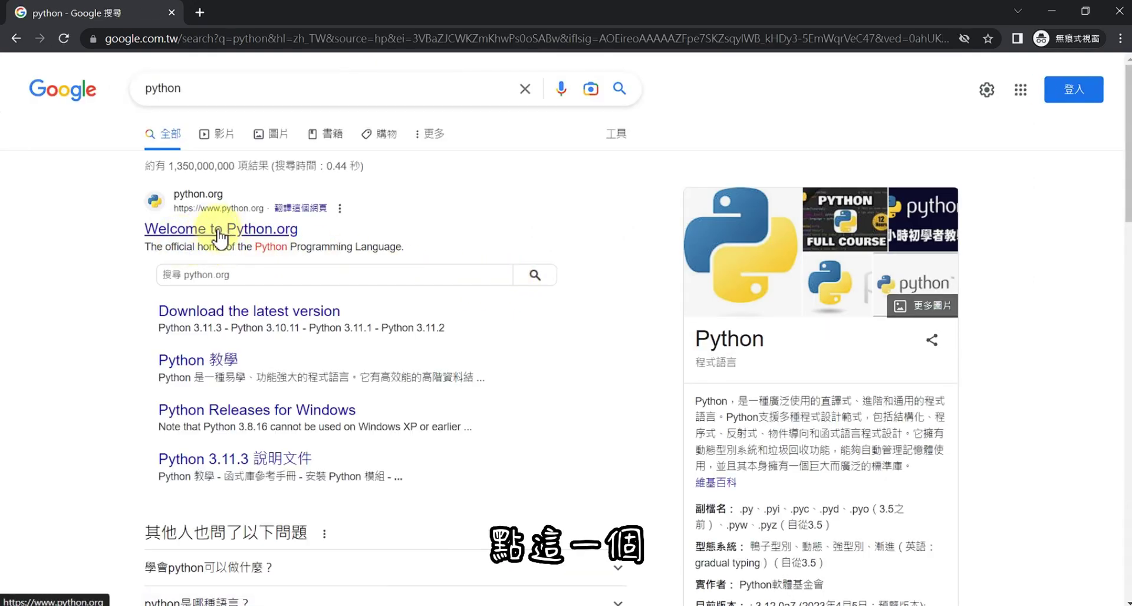
click(219, 234)
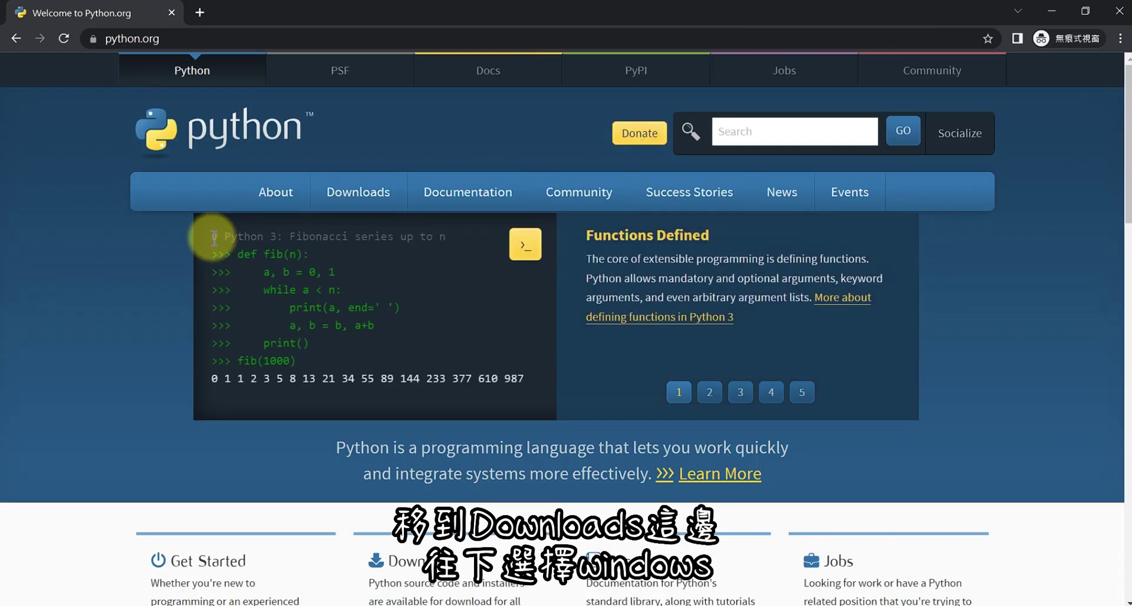
Step: Go to the Windows releases on Python.org and open the Python 3.10.11 release page
mouse_move(354, 207)
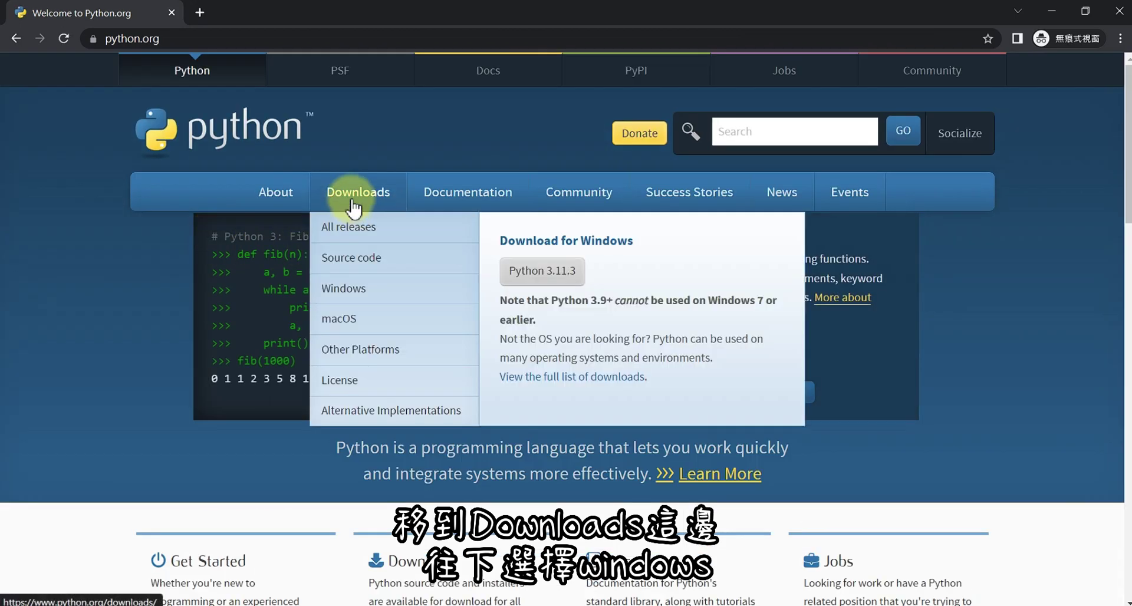
click(380, 298)
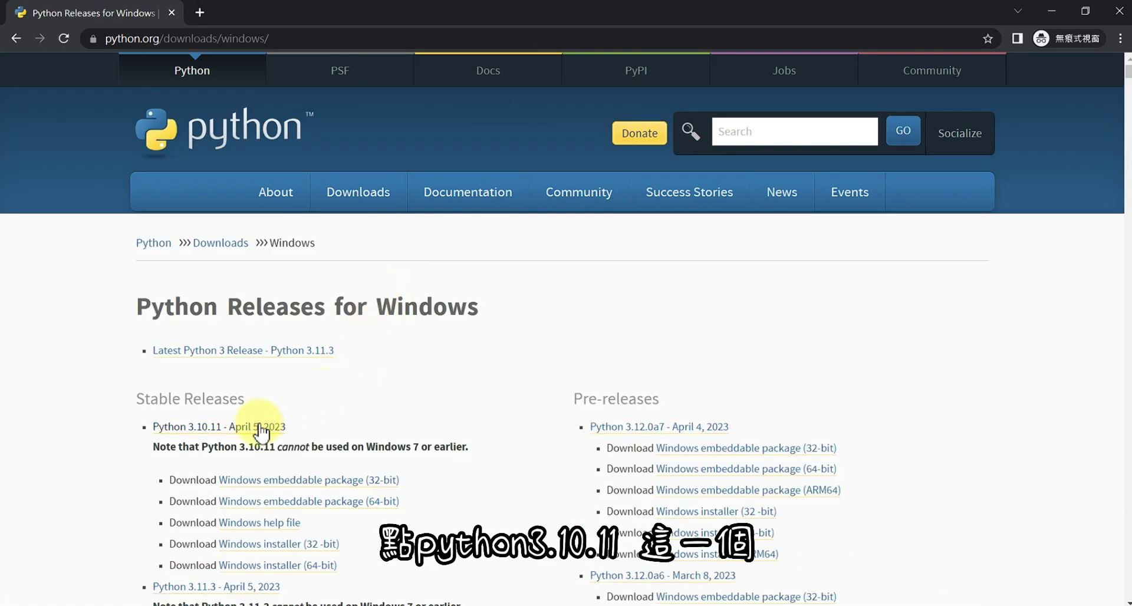
click(158, 428)
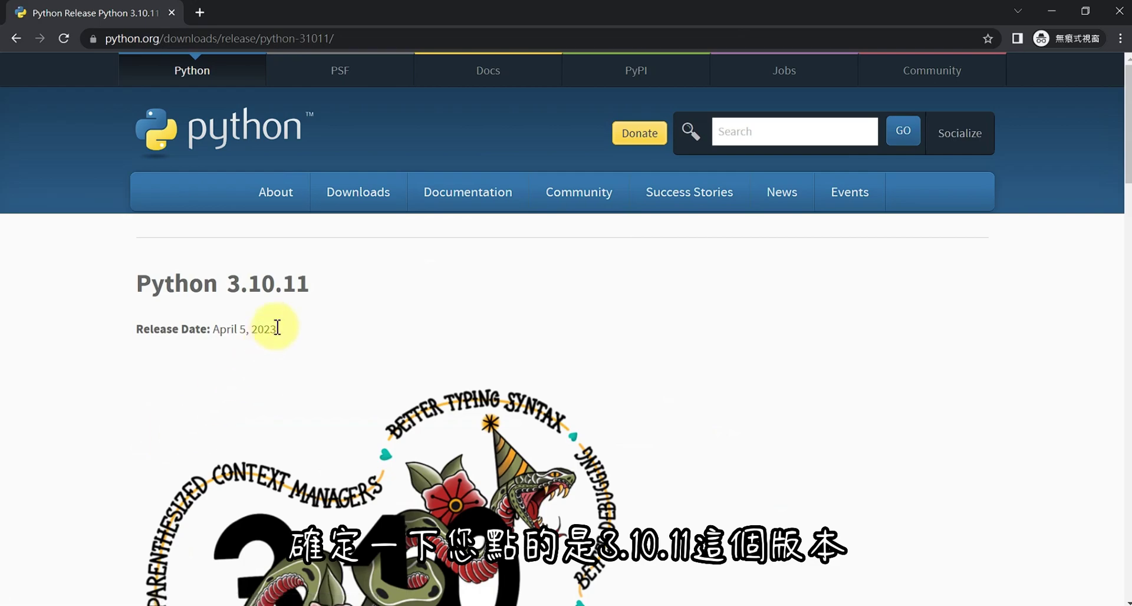
Step: Download the 64-bit Windows installer, saving it as python-3.10.11-amd64.exe on RamDisk (R:)
scroll(379, 366, down, 20)
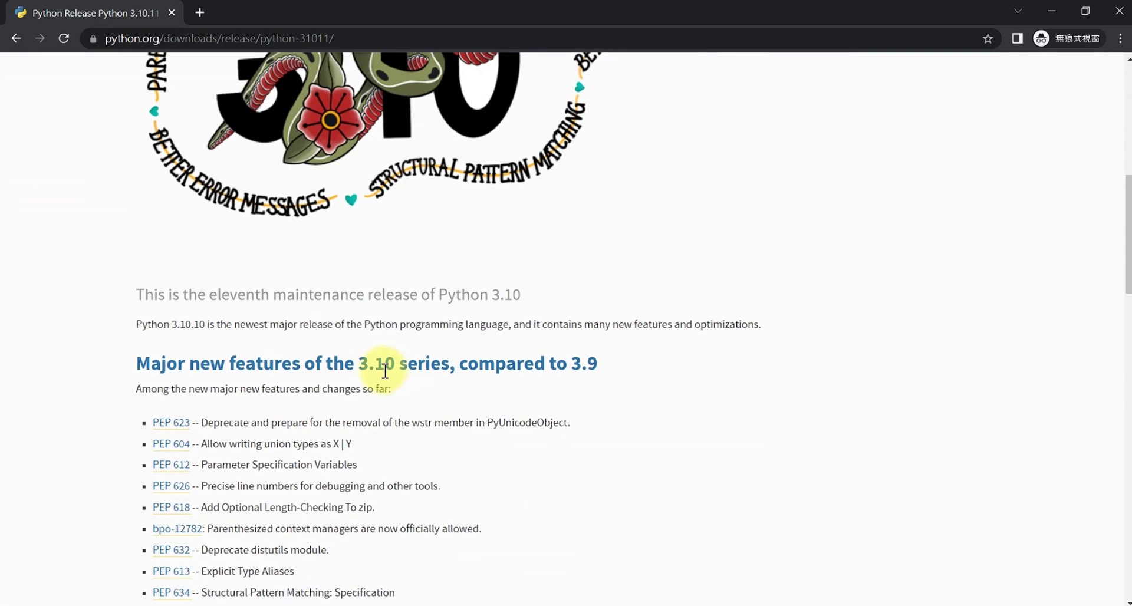
scroll(374, 375, down, 6)
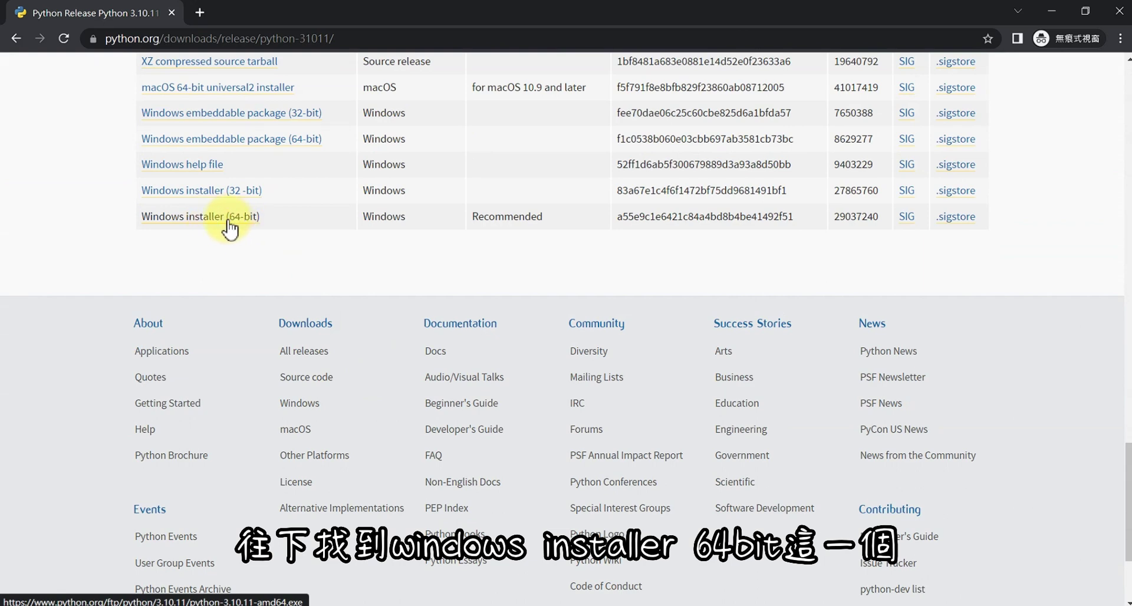
click(171, 220)
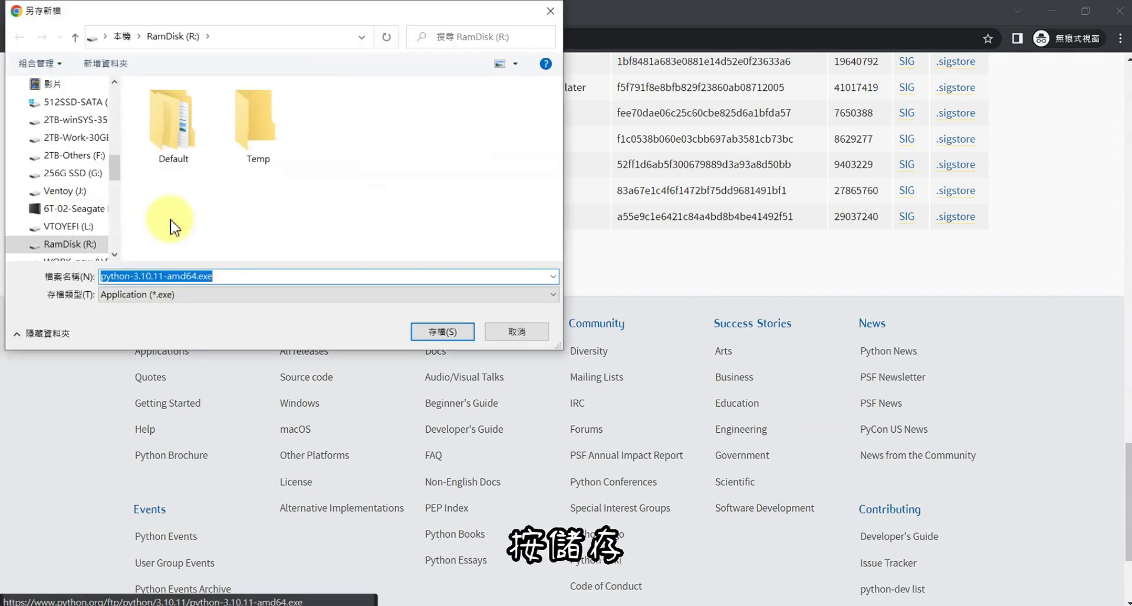
click(442, 331)
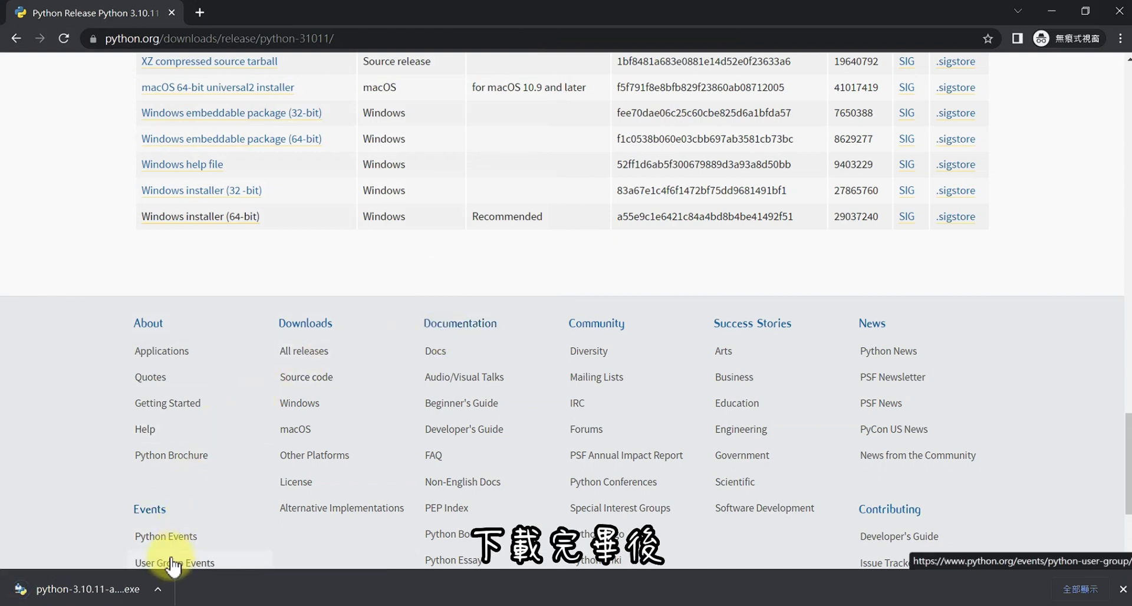
Step: Run the downloaded Python 3.10.11 installer, enable Add python.exe to PATH, and start the installation with default settings
click(164, 588)
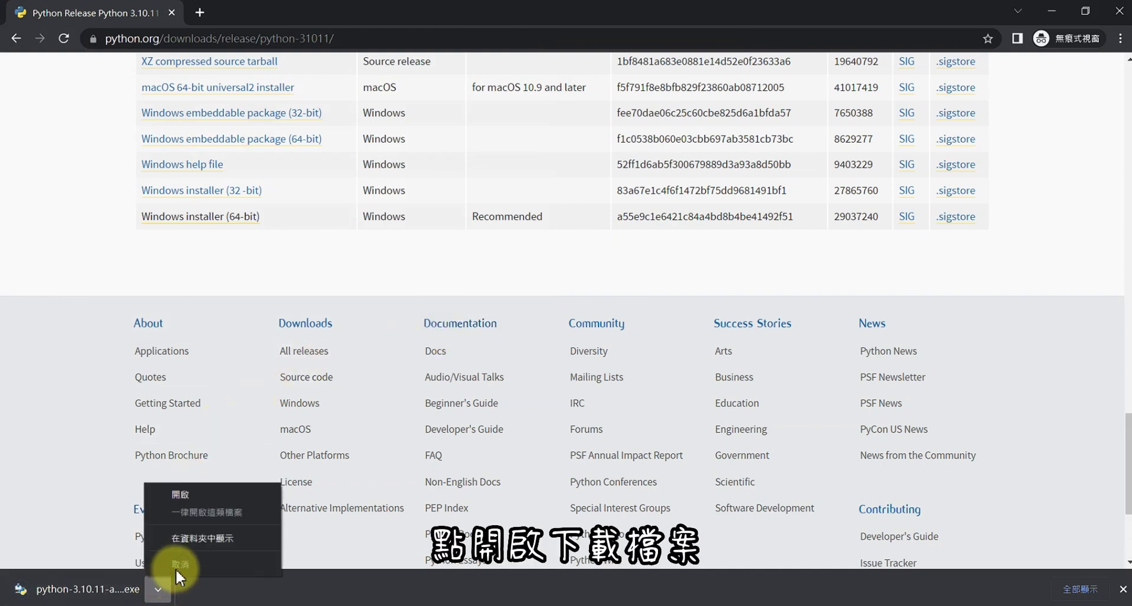
click(183, 497)
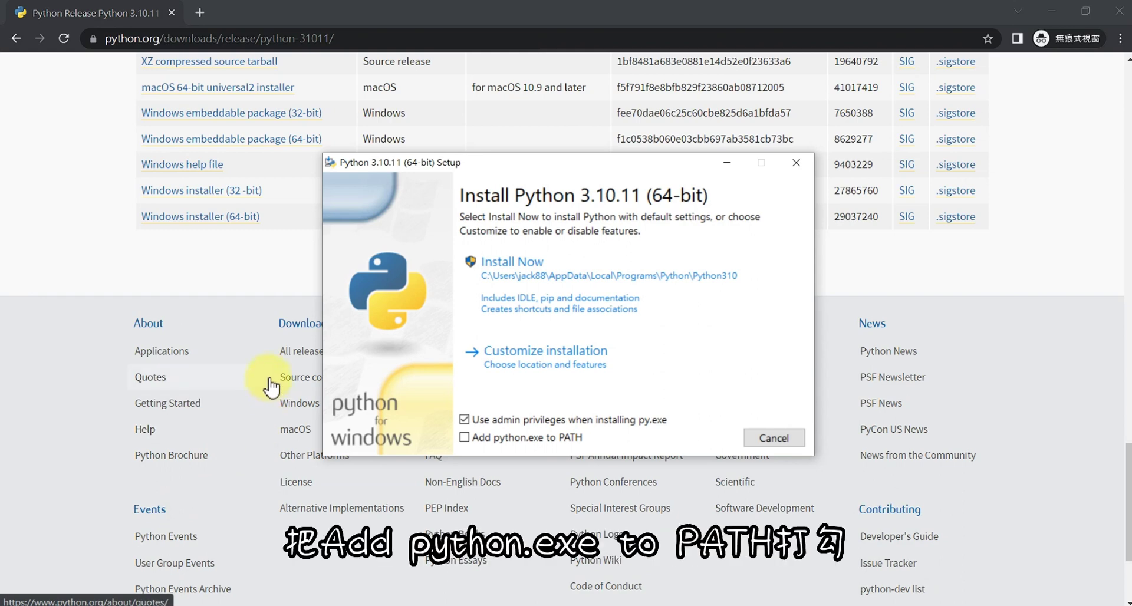
click(473, 437)
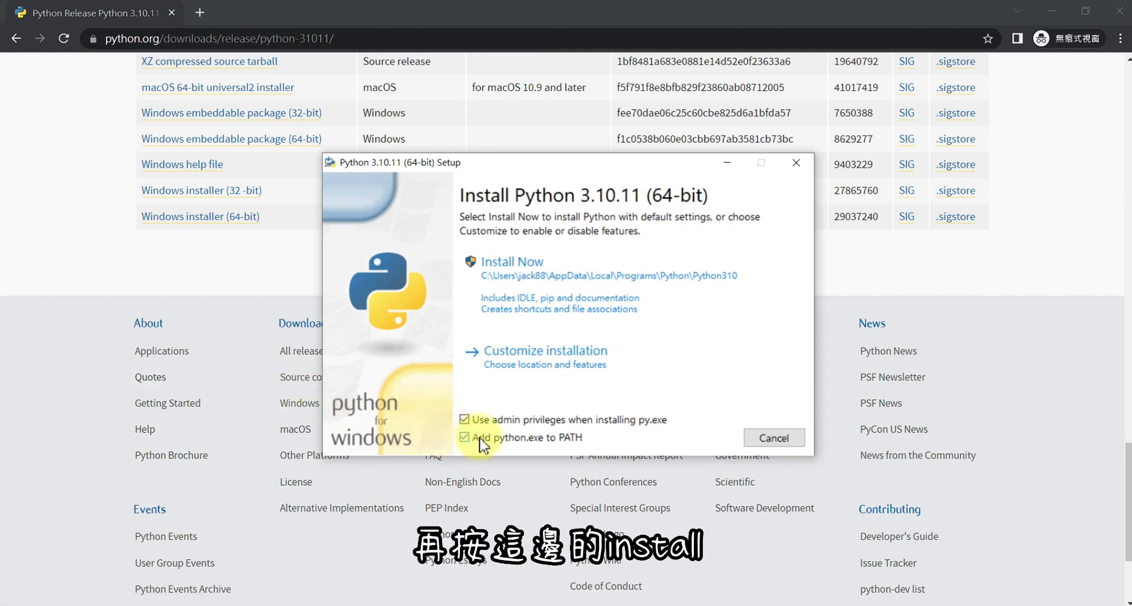
click(518, 275)
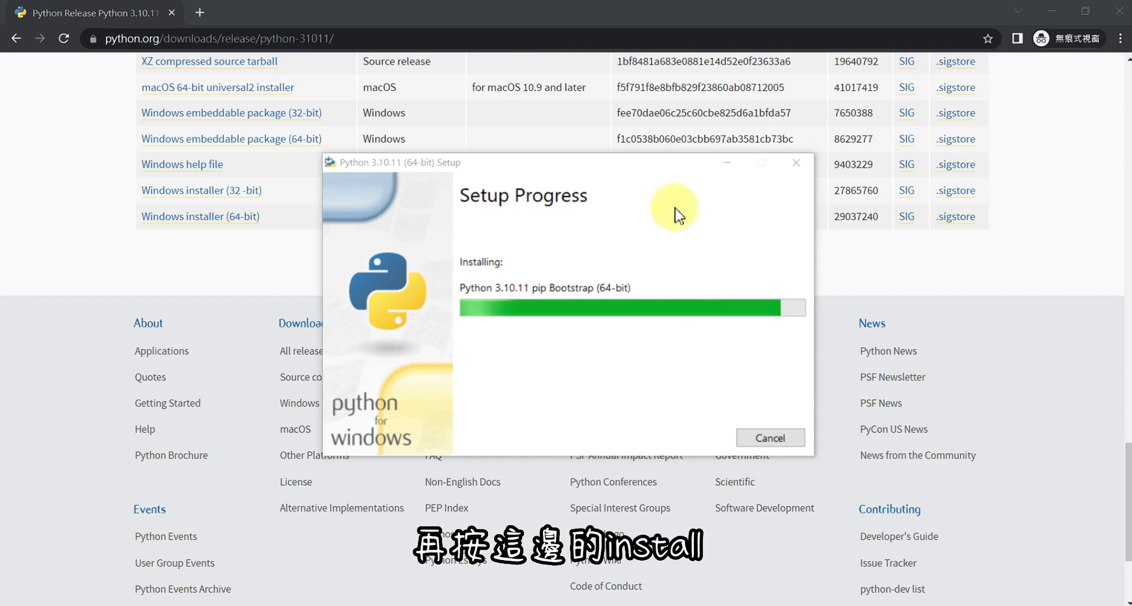